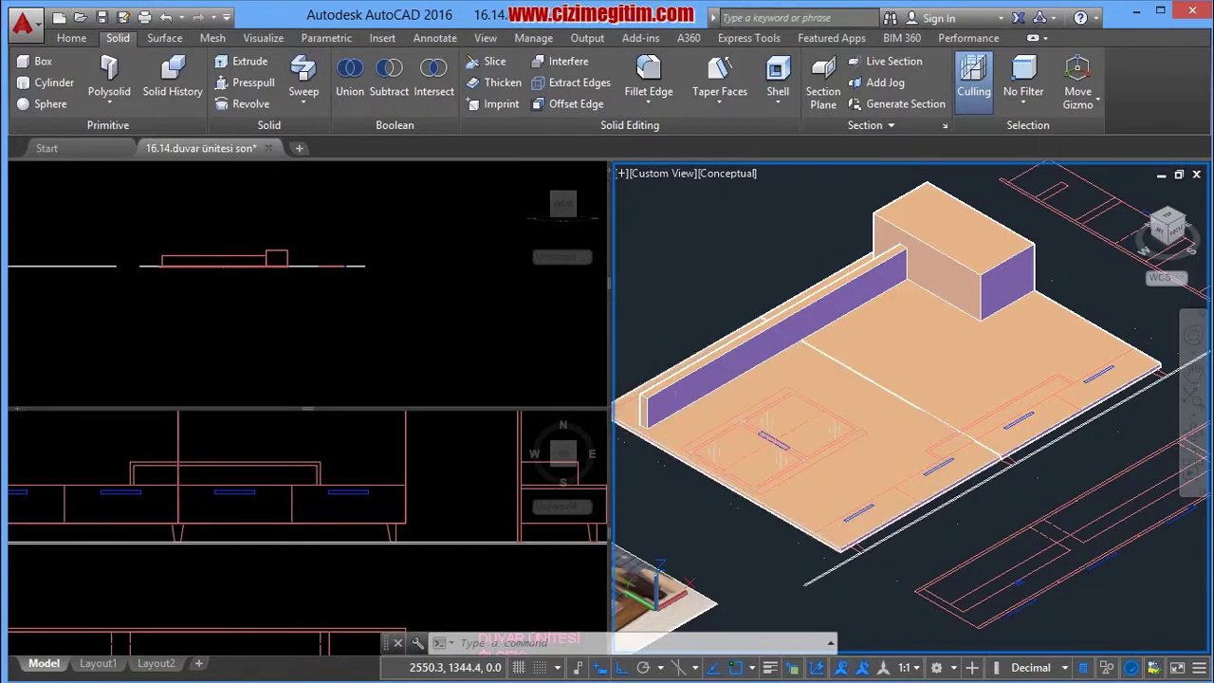
Step: Zoom the top view onto the cabinet and check that the panel outline is a closed polyline on layer mobilya
scroll(794, 439, "up", 2)
scroll(794, 446, "up", 3)
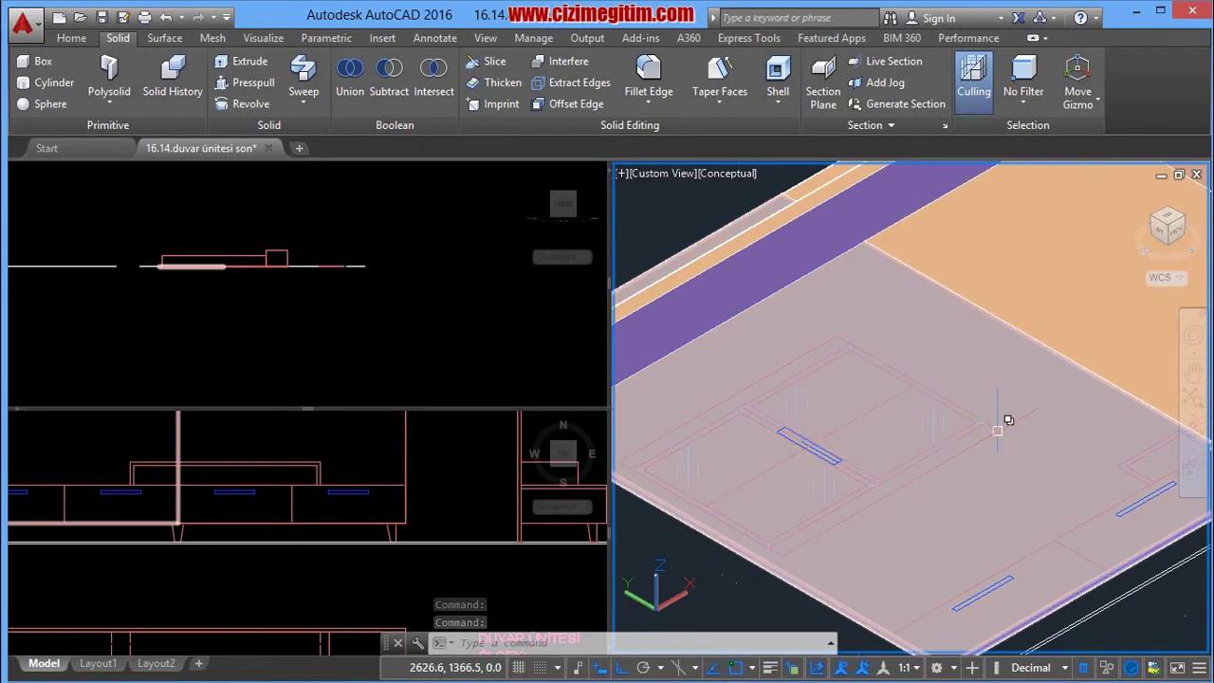
left_click(336, 515)
scroll(306, 455, "up", 2)
scroll(326, 516, "up", 2)
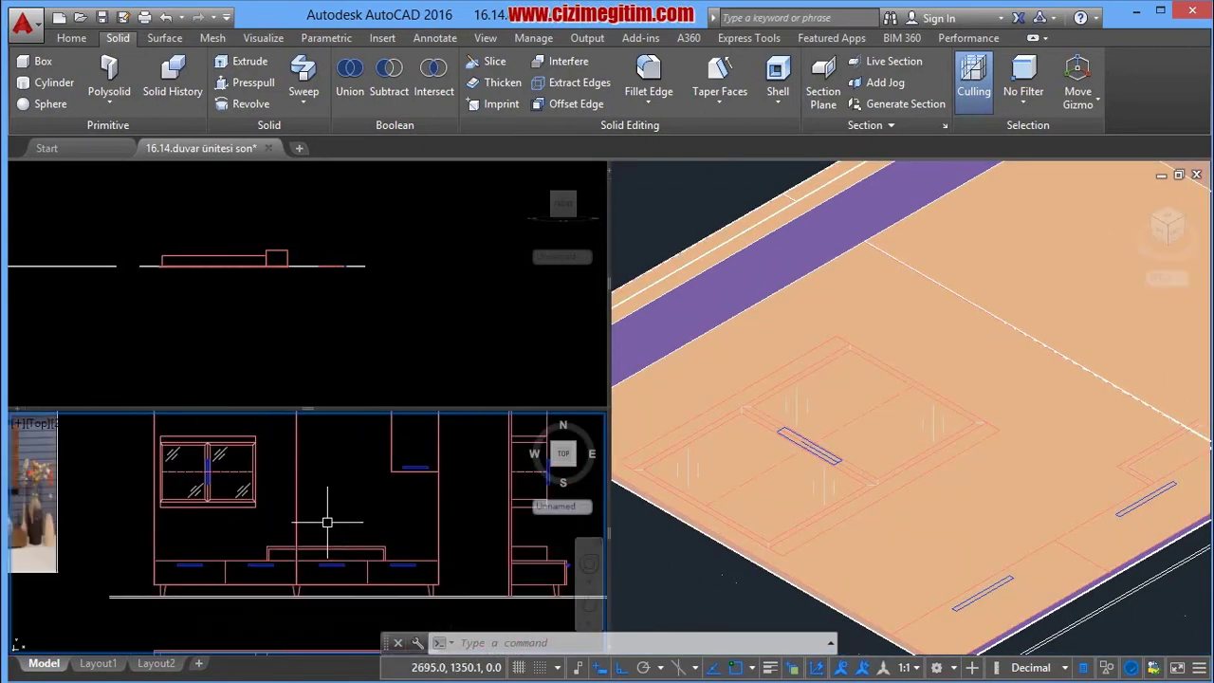
scroll(218, 465, "up", 2)
scroll(217, 465, "down", 1)
scroll(268, 470, "down", 1)
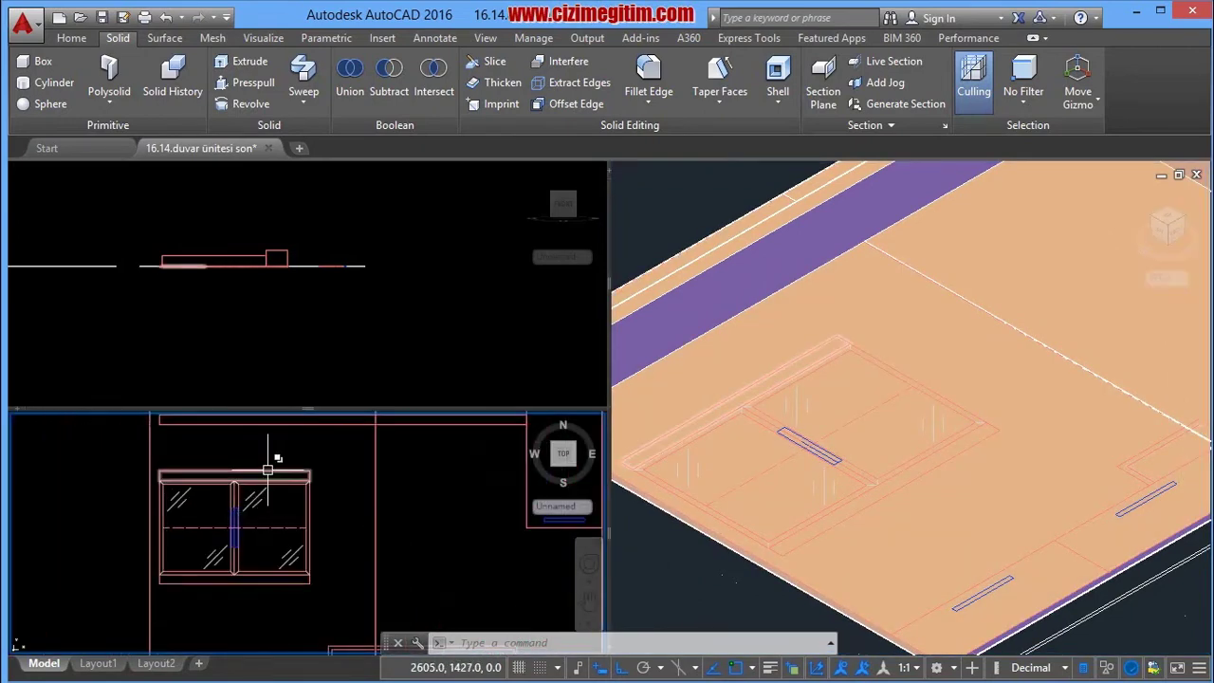
left_click(268, 470)
left_click(352, 535)
scroll(238, 513, "down", 2)
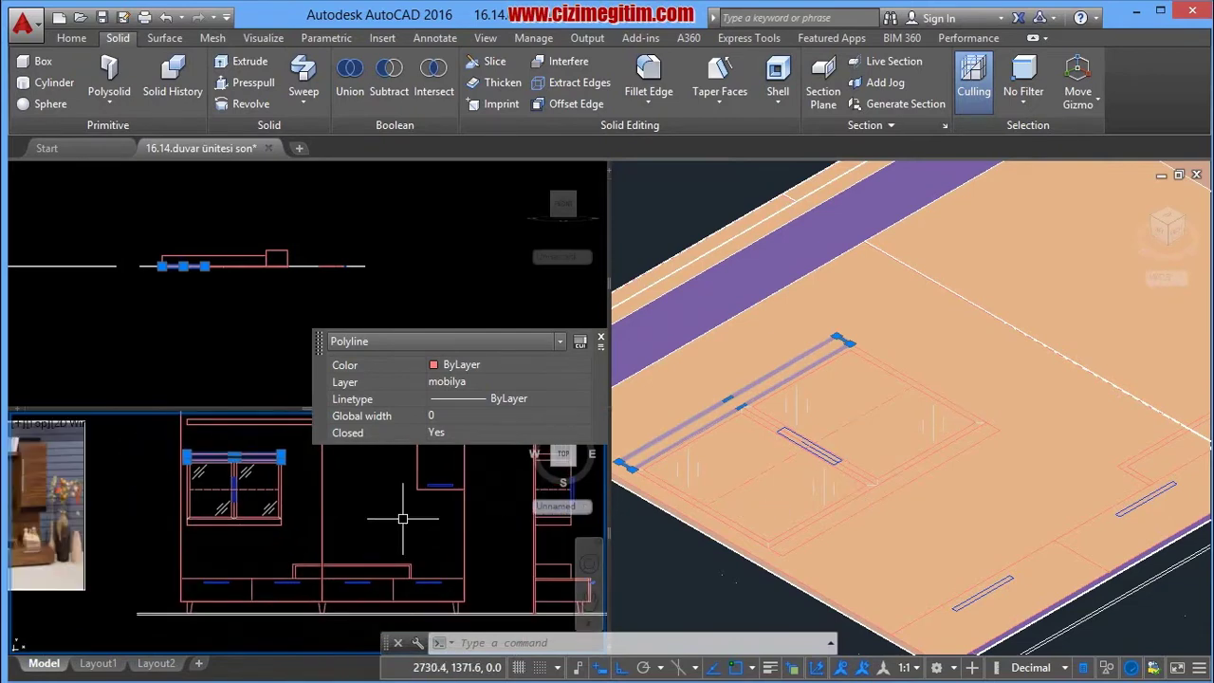
key("Escape")
left_click(252, 456)
key("Escape")
left_click(238, 518)
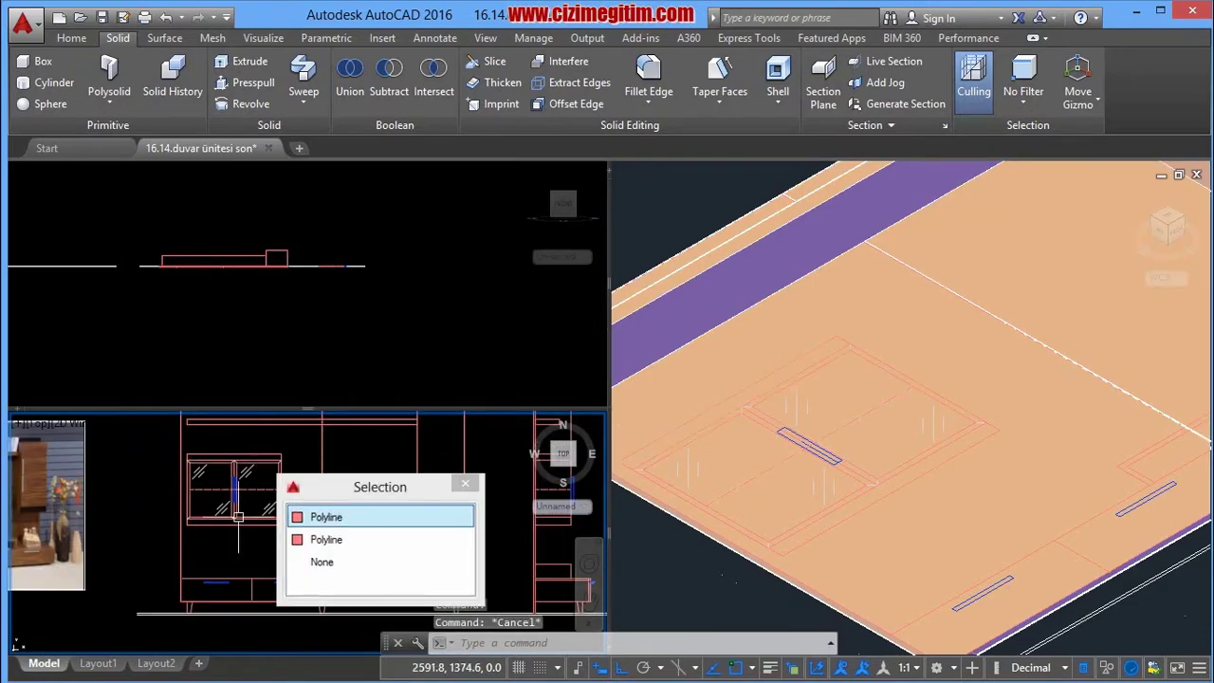
key("Escape")
left_click(218, 582)
key("Escape")
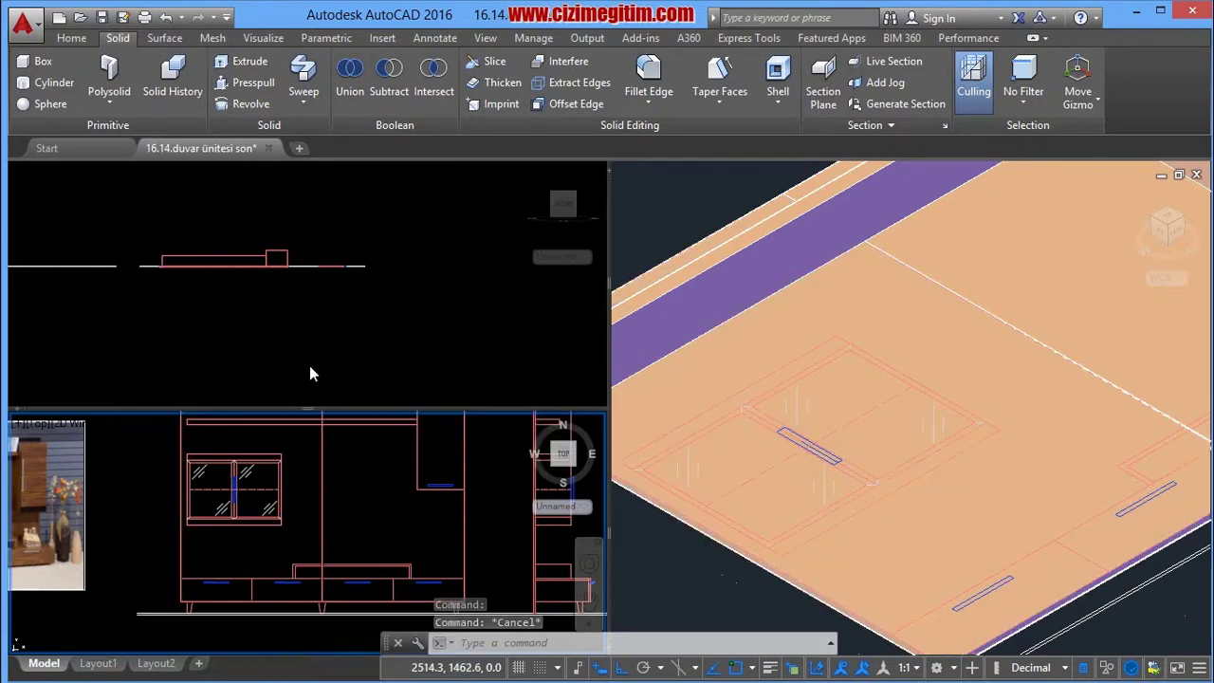
left_click(347, 475)
scroll(351, 474, "down", 2)
scroll(393, 474, "up", 3)
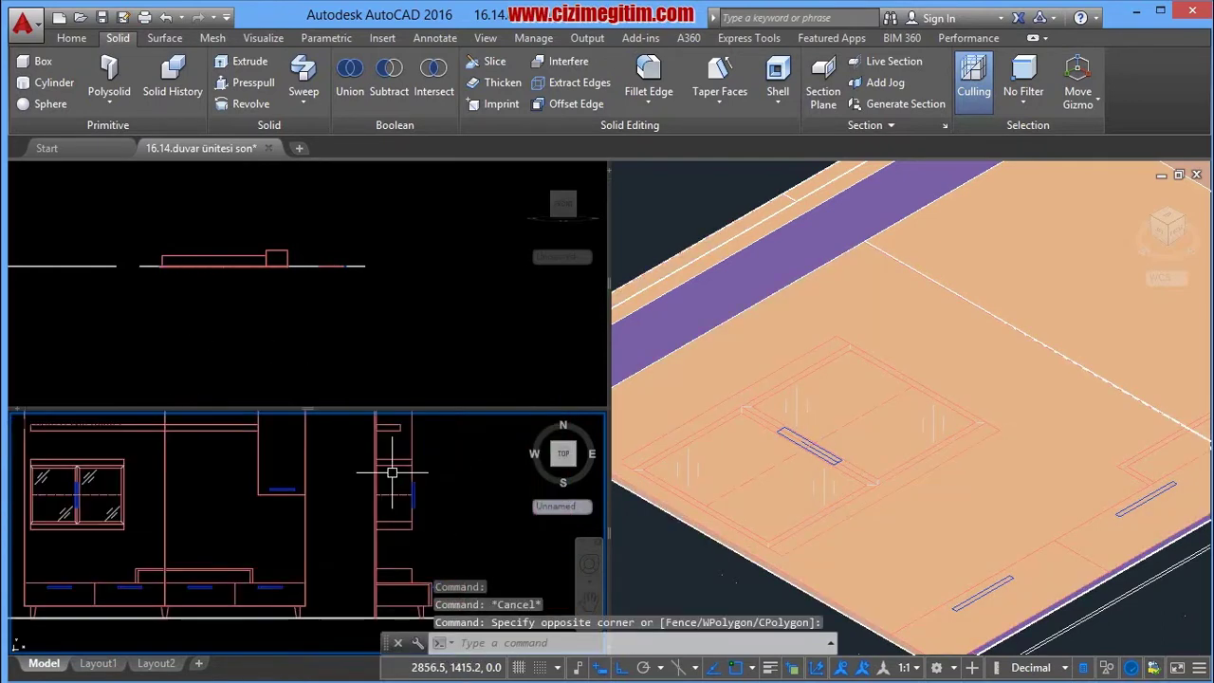
scroll(428, 484, "up", 2)
scroll(429, 484, "down", 2)
scroll(379, 493, "down", 1)
scroll(290, 509, "up", 2)
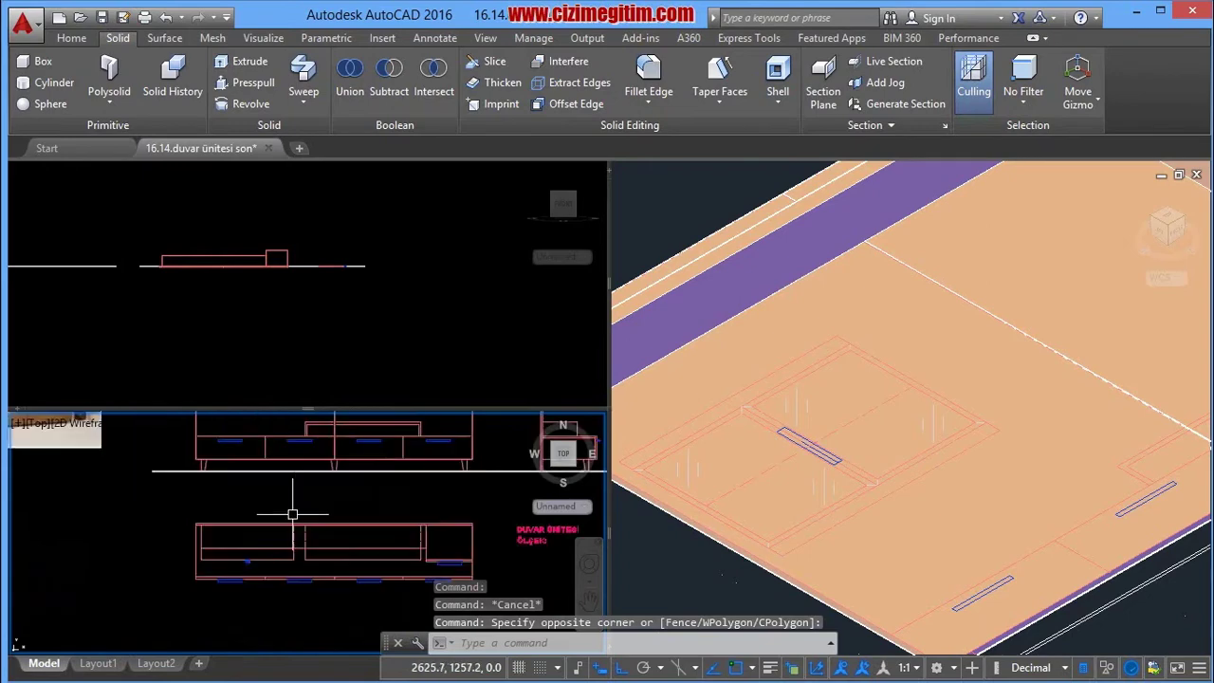
scroll(274, 578, "up", 2)
left_click(274, 579)
key("Escape")
scroll(294, 580, "up", 2)
type("di")
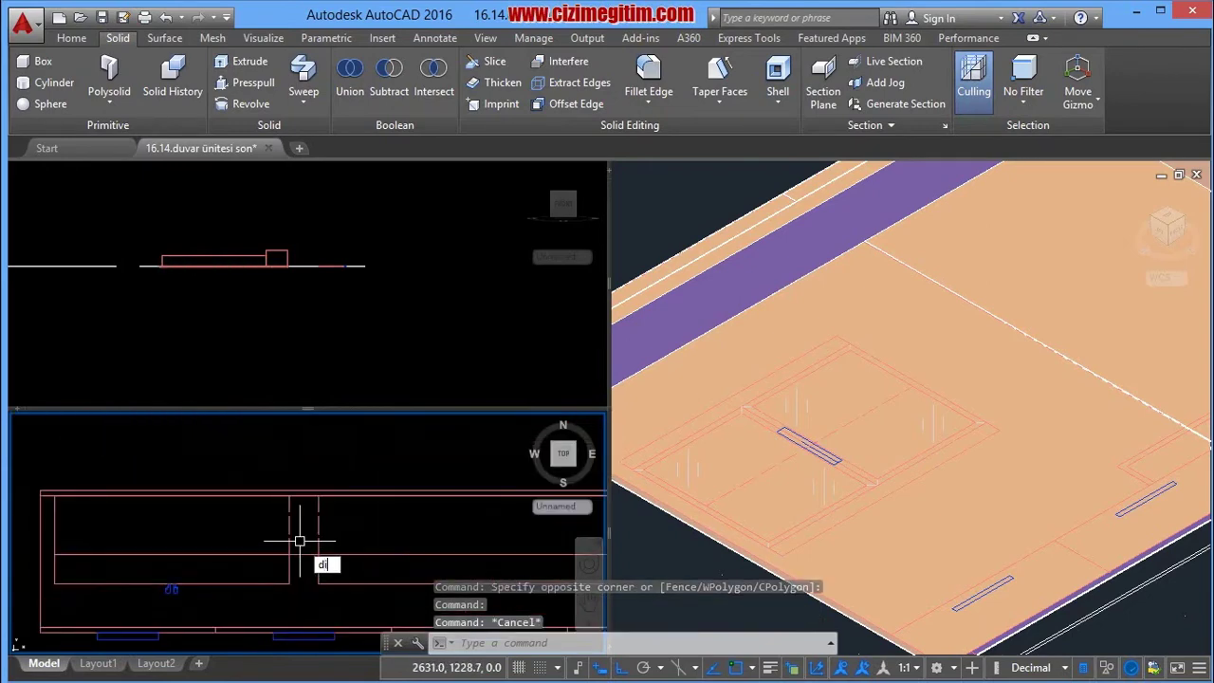
Step: Measure the 30-unit gap between the two outline corners with DI
key("Return")
left_click(290, 495)
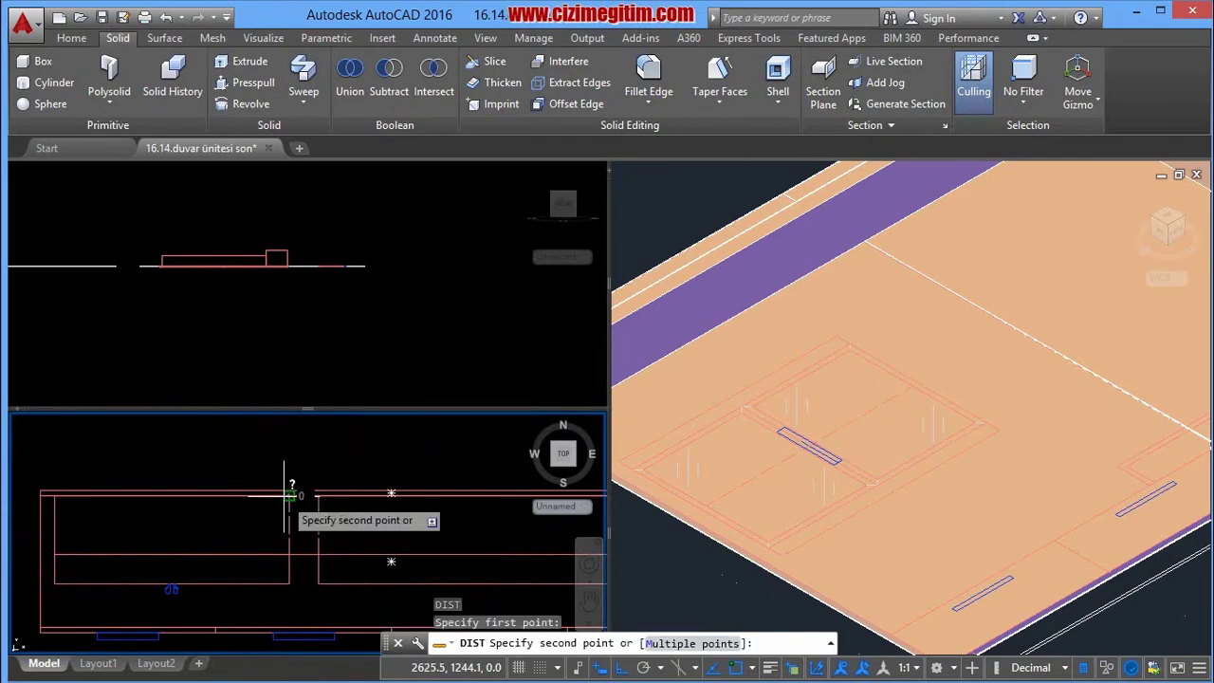
left_click(290, 554)
scroll(284, 455, "down", 3)
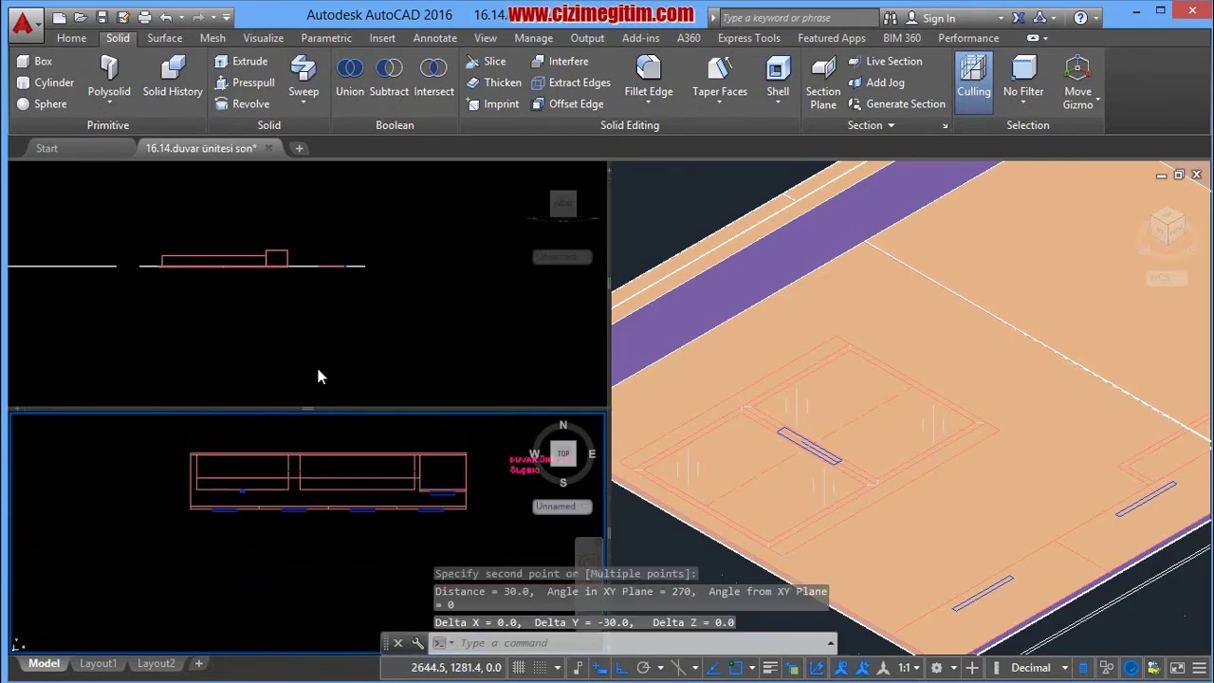
left_click(834, 430)
scroll(835, 427, "down", 3)
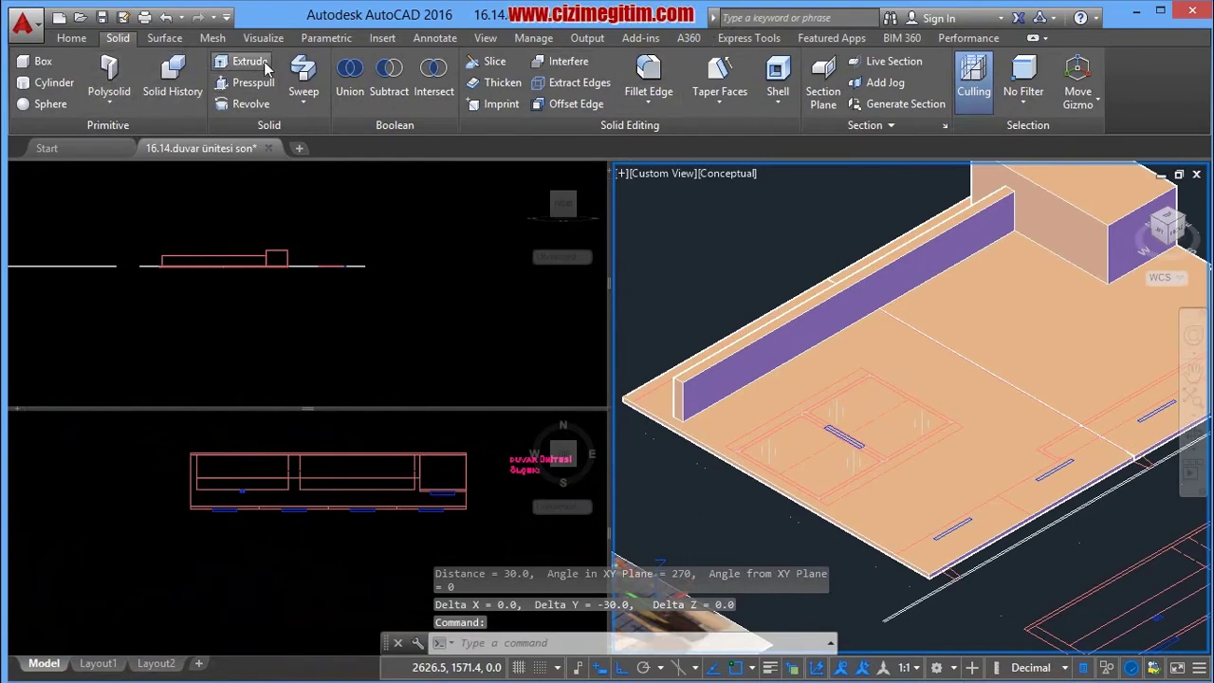
Step: Extrude both long panel outlines 32 units high into upright solid panels
left_click(250, 62)
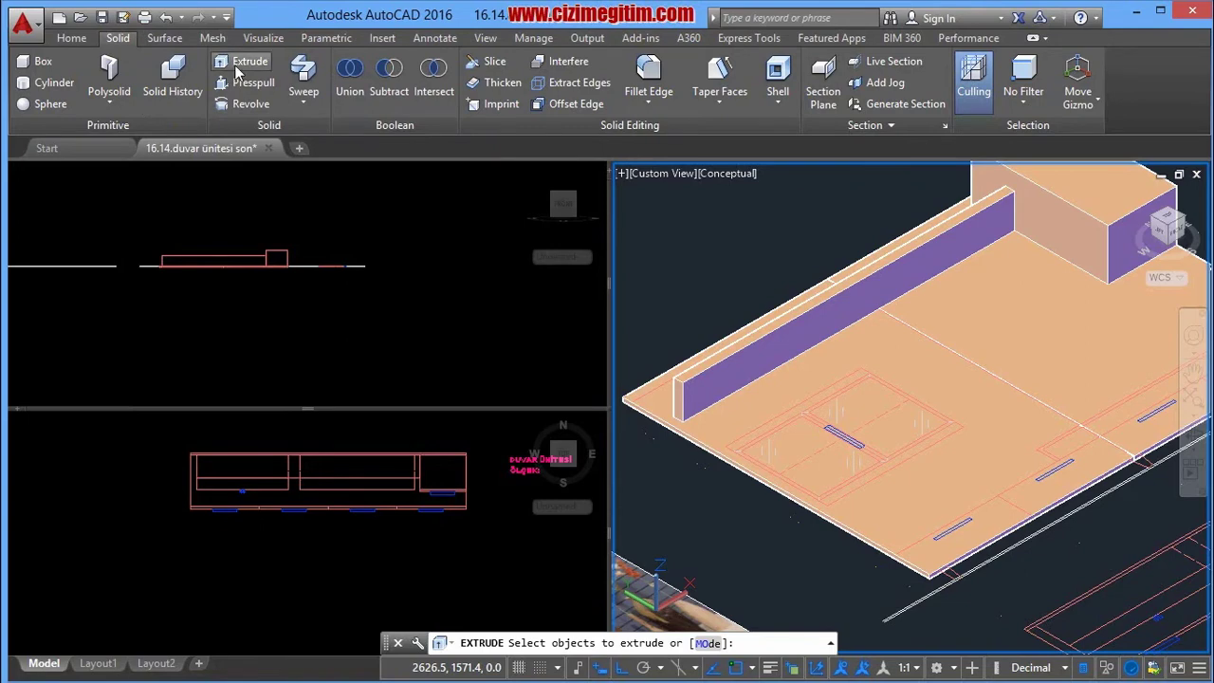
left_click(237, 66)
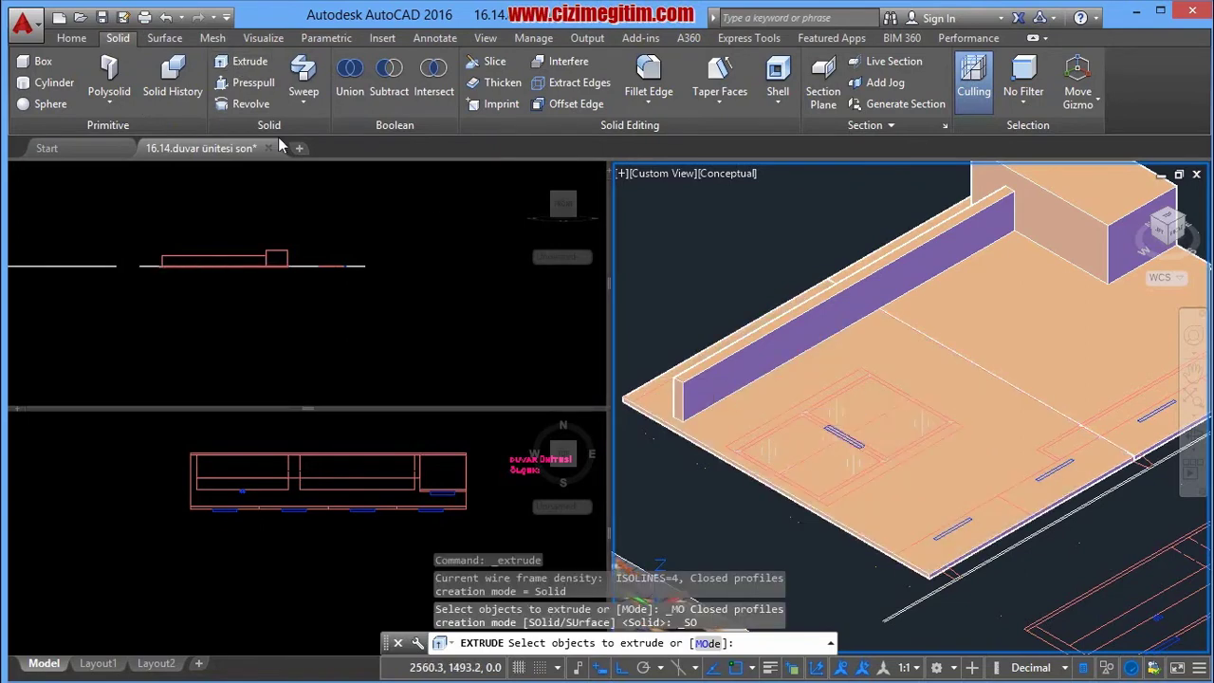
left_click(71, 38)
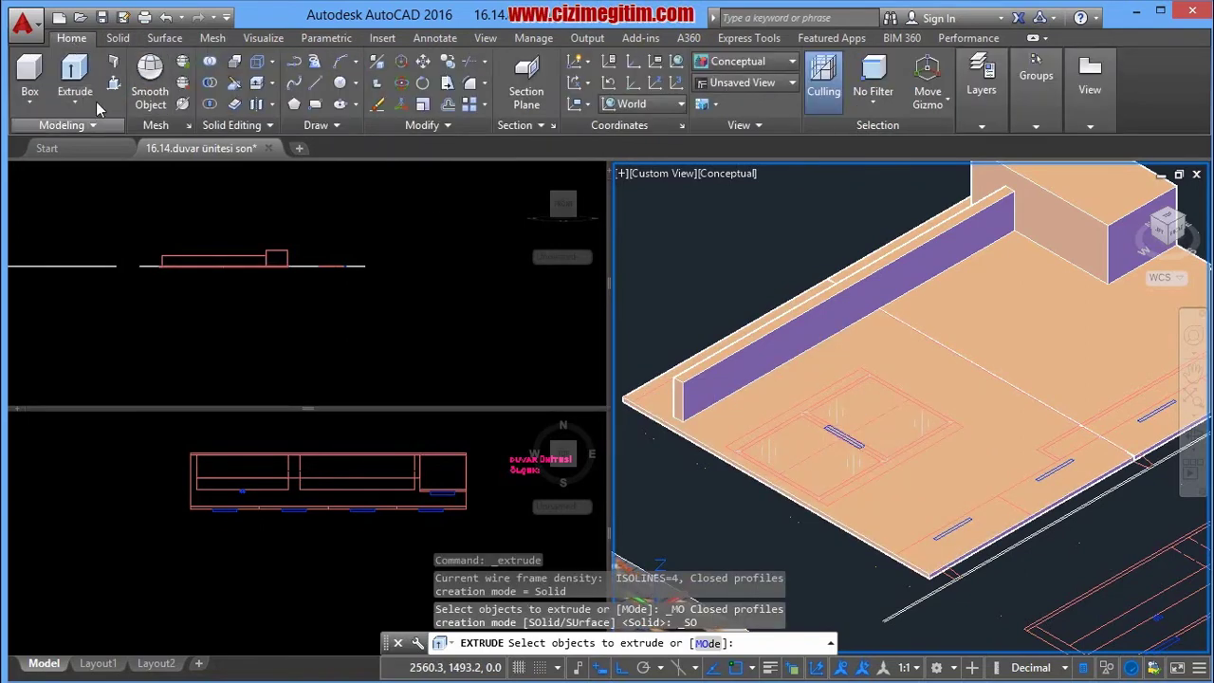
left_click(114, 40)
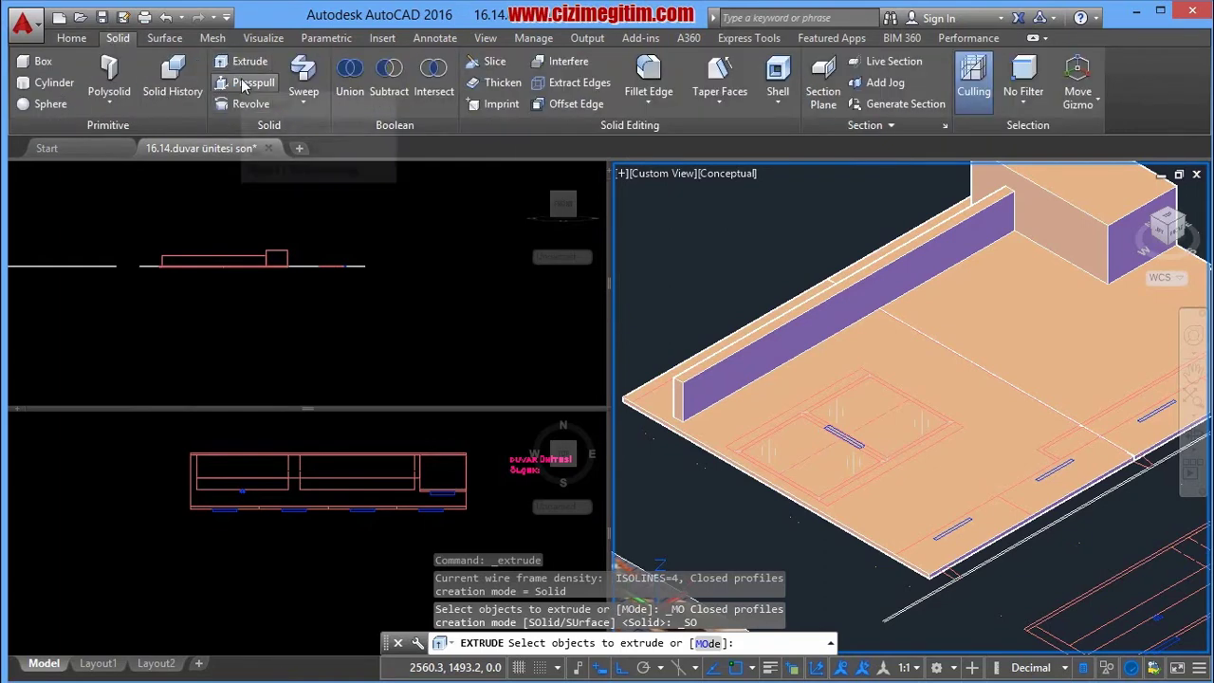
middle_click_drag(857, 389, 851, 398)
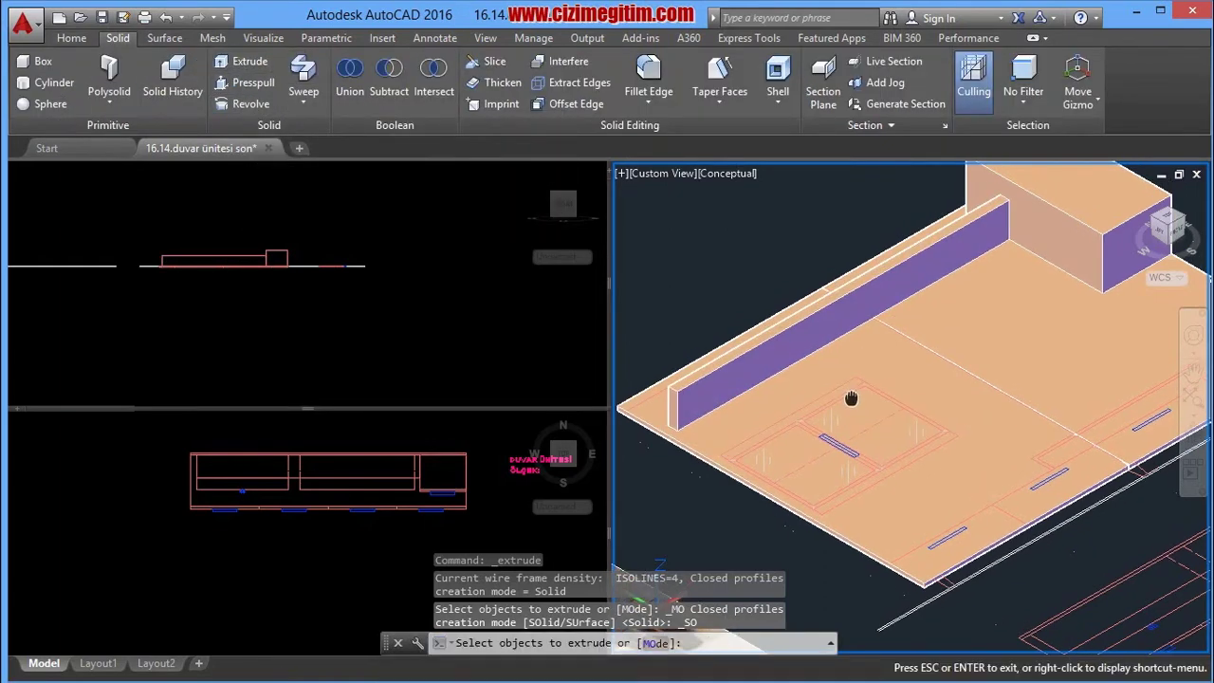
scroll(851, 399, "up", 2)
left_click(827, 389)
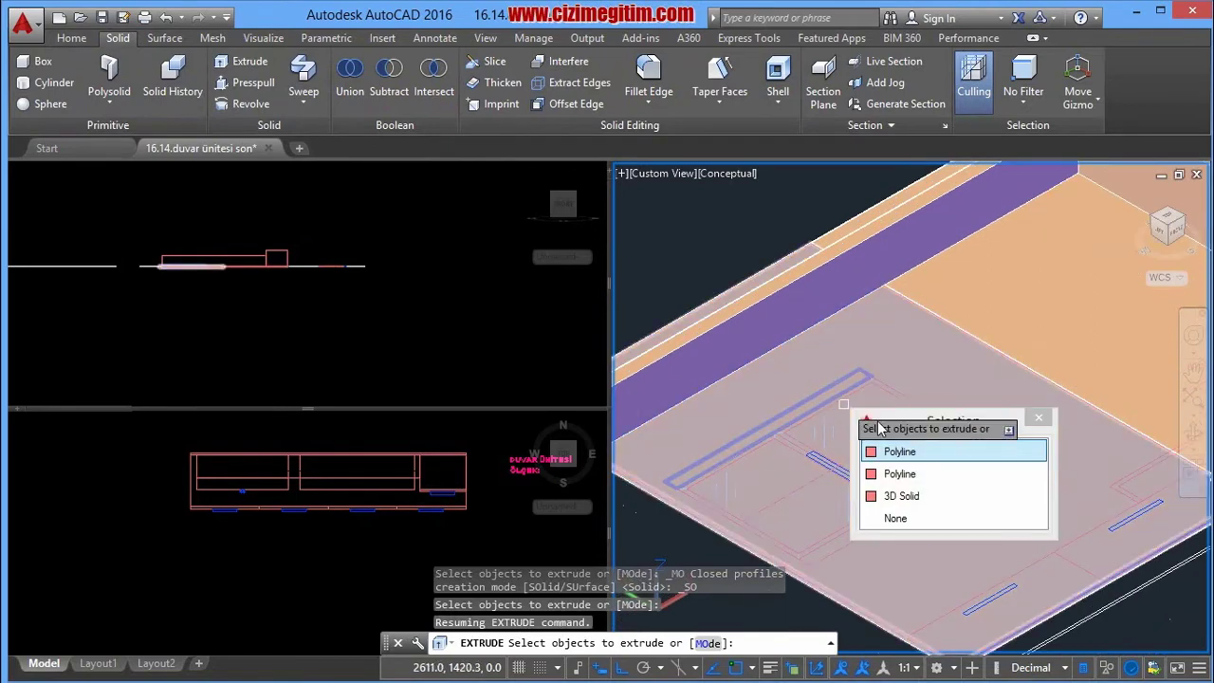
left_click(897, 449)
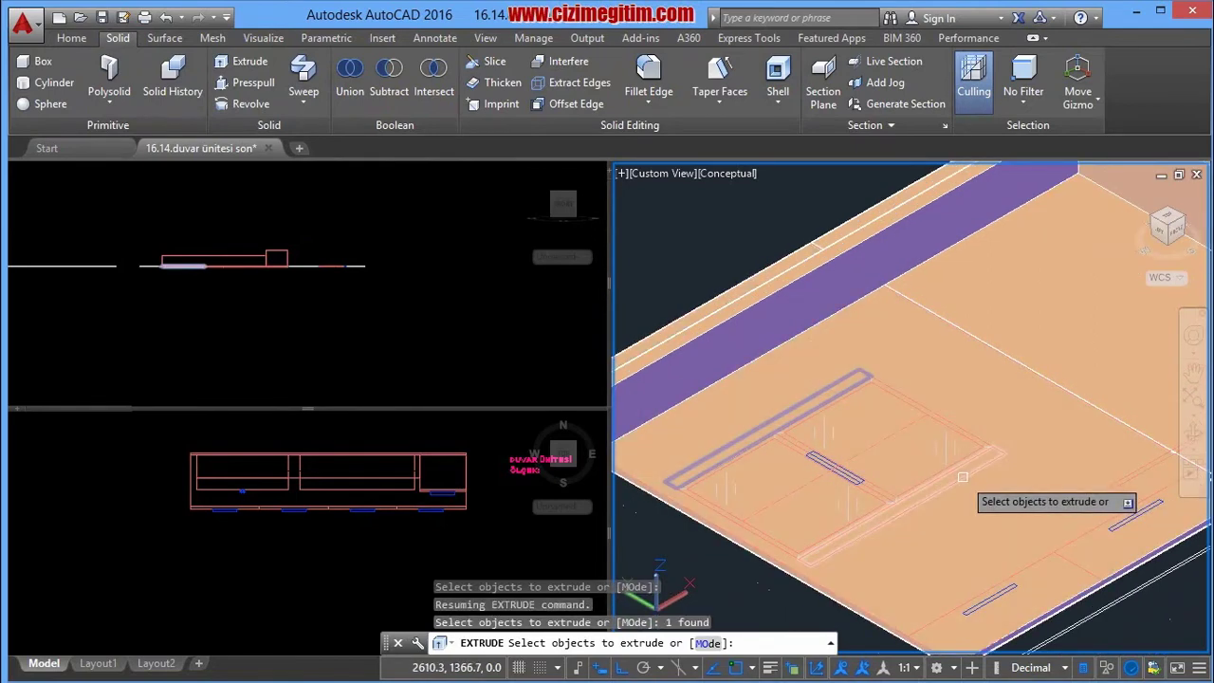
left_click(962, 476)
left_click(1039, 543)
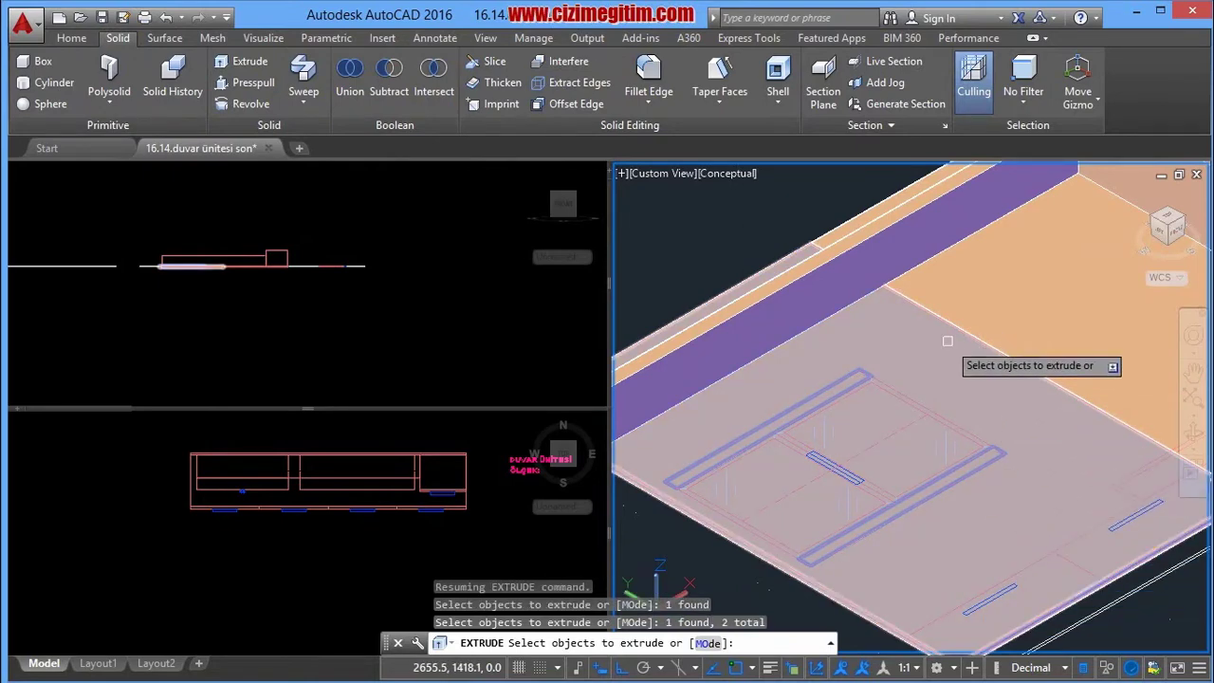
key("Return")
type("32")
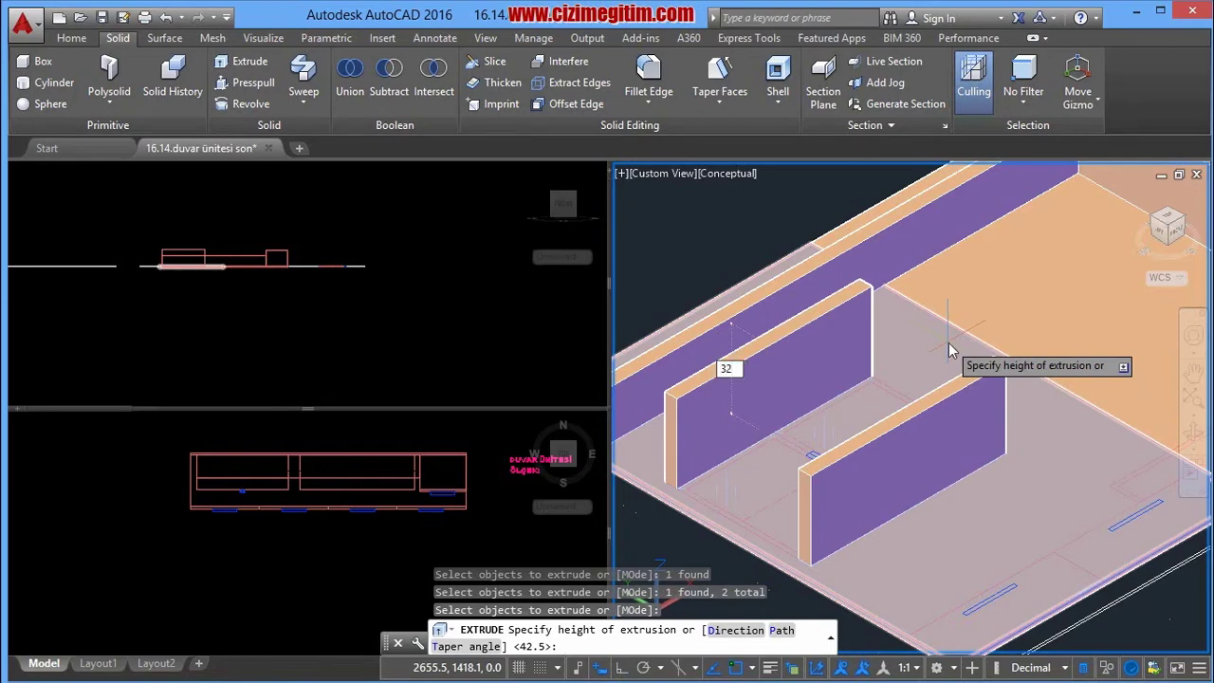
key("Return")
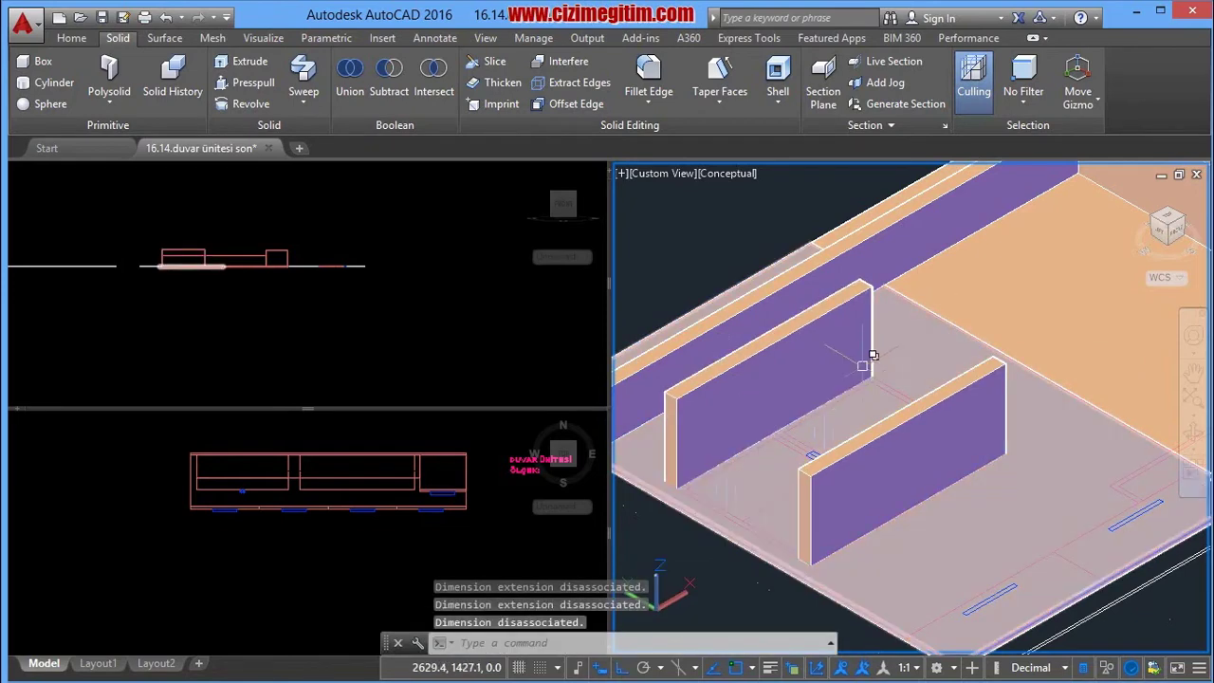
middle_click_drag(812, 421, 825, 407)
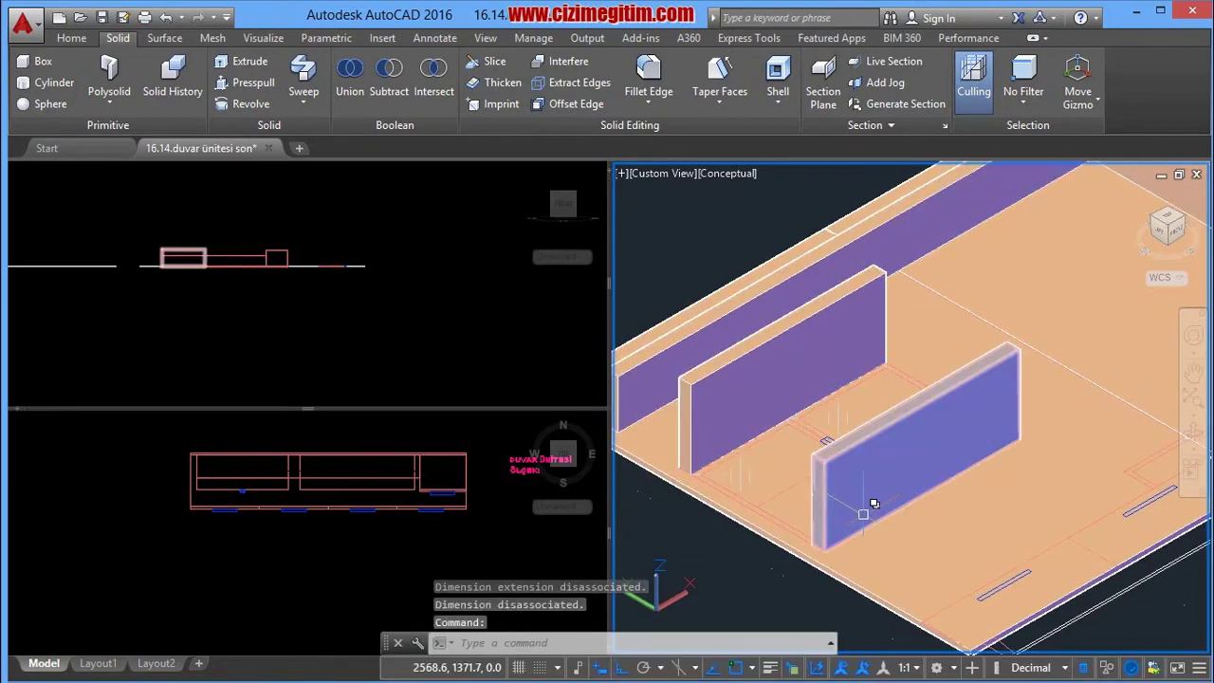
middle_click_drag(811, 493, 718, 440, "shift")
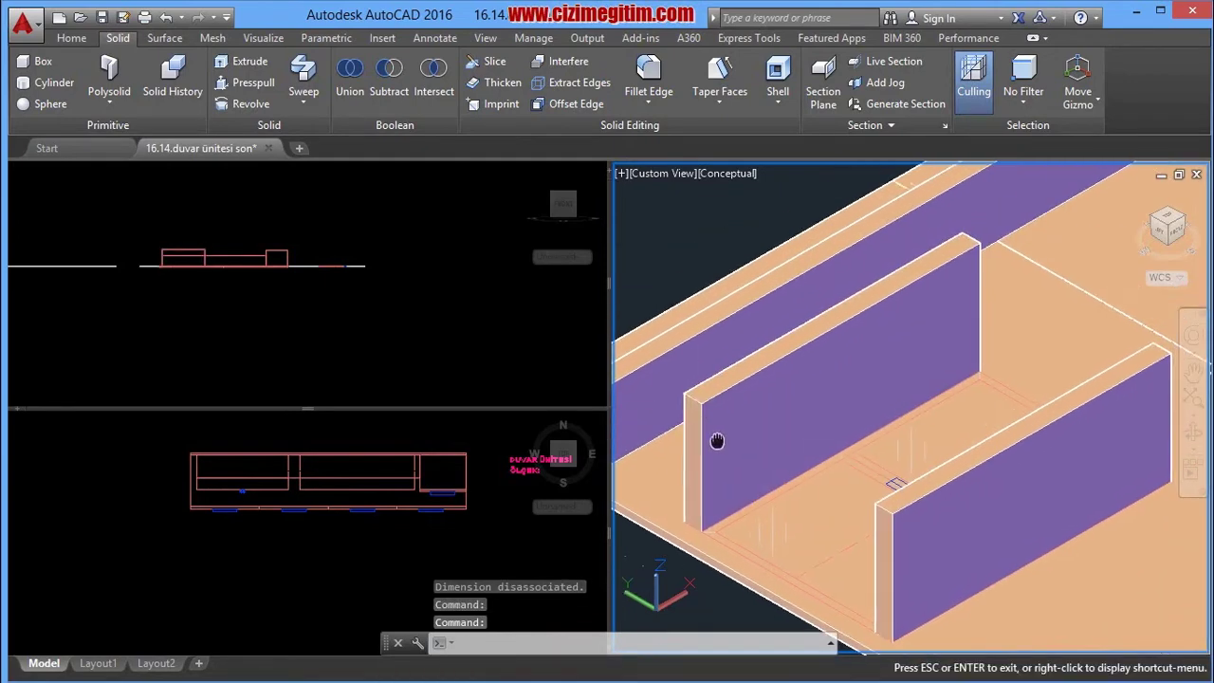
left_click(941, 510)
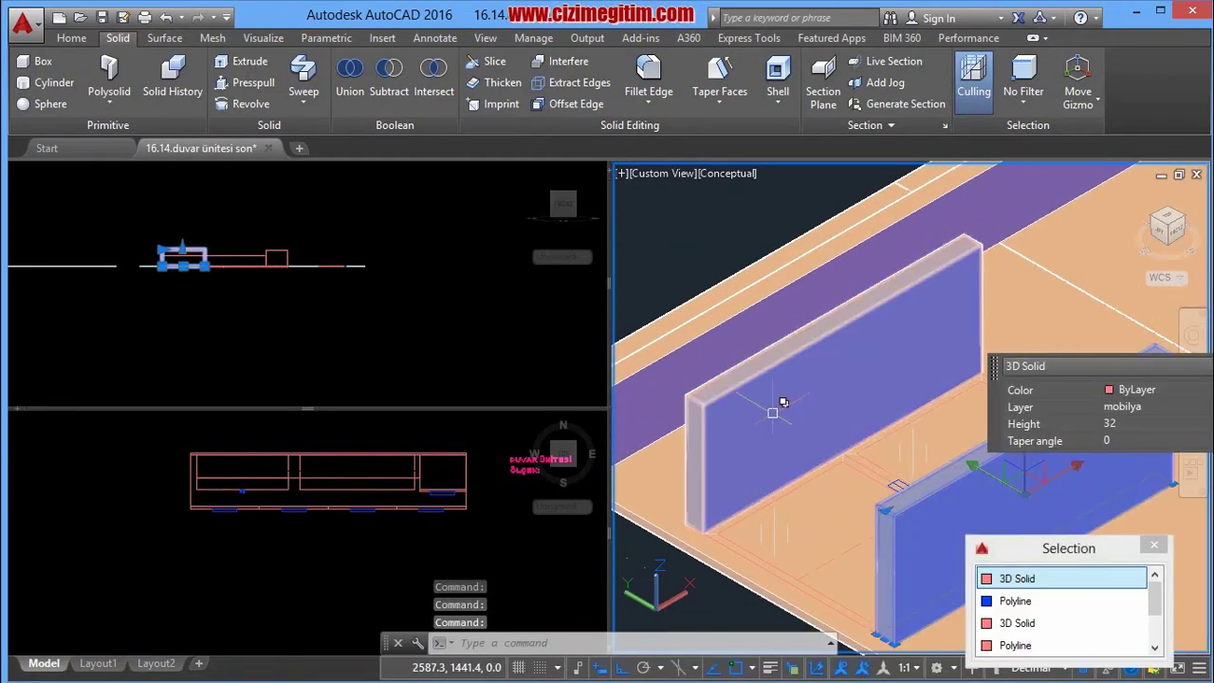
middle_click_drag(781, 415, 788, 484)
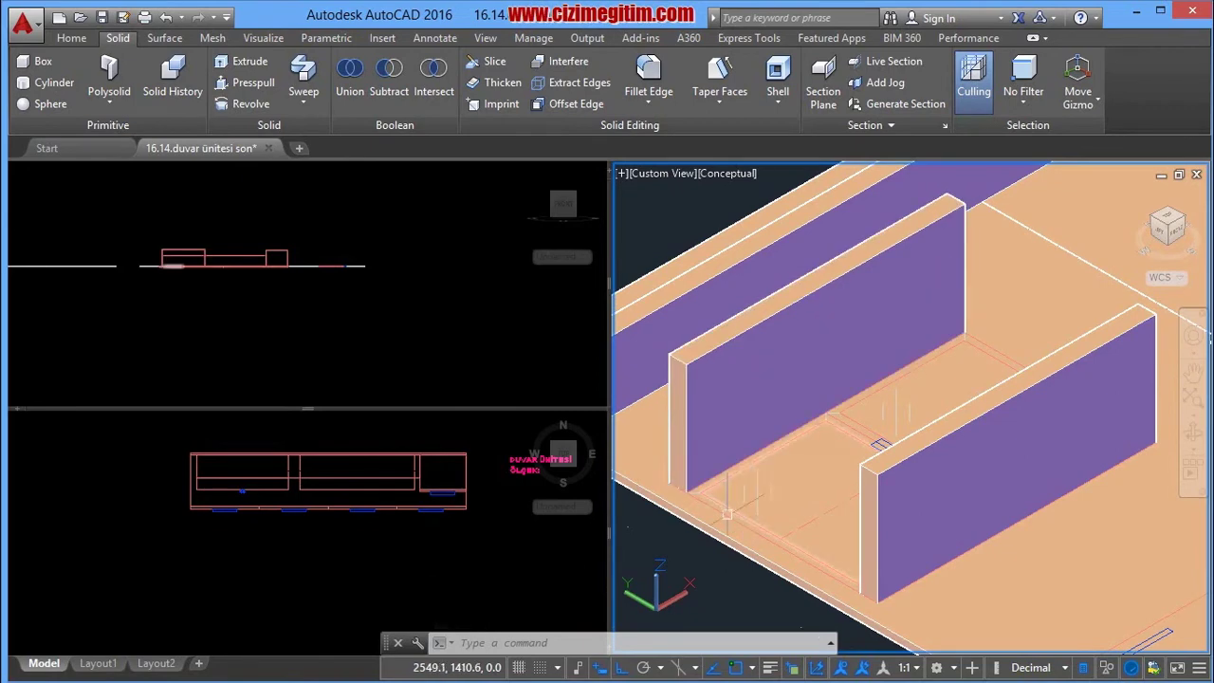
middle_click_drag(728, 515, 734, 499)
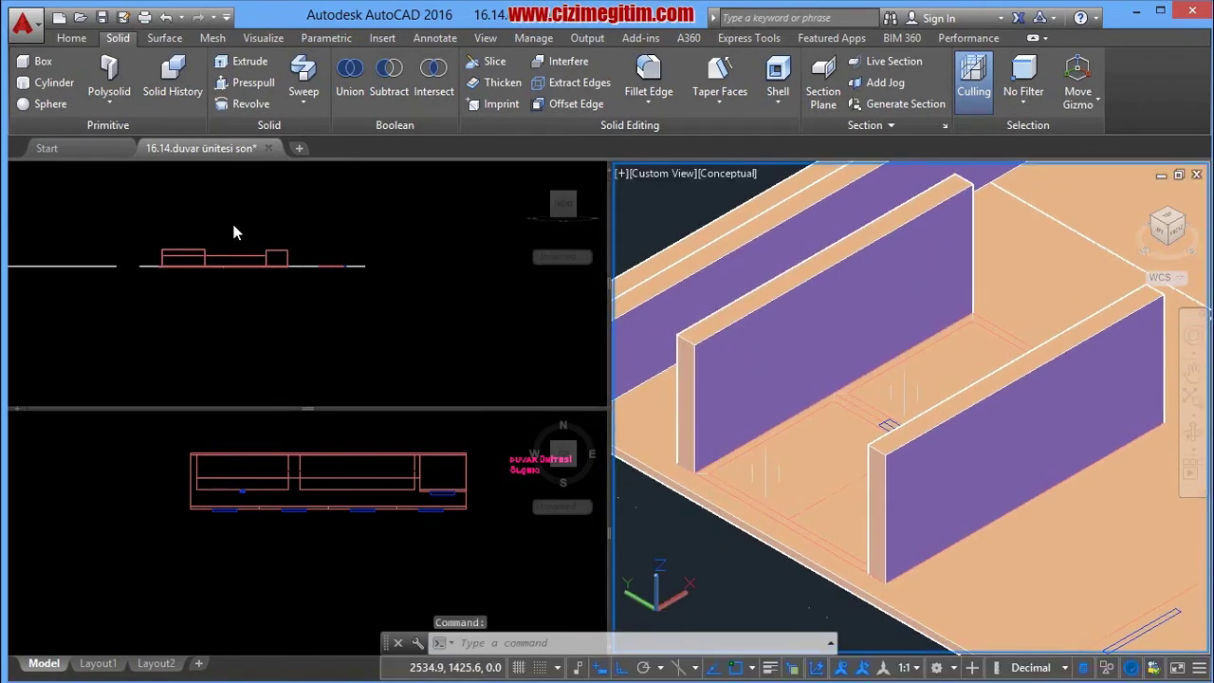
Step: Start a Box solid and zoom the top viewport onto the cabinet outline
left_click(40, 63)
middle_click_drag(744, 488, 744, 478)
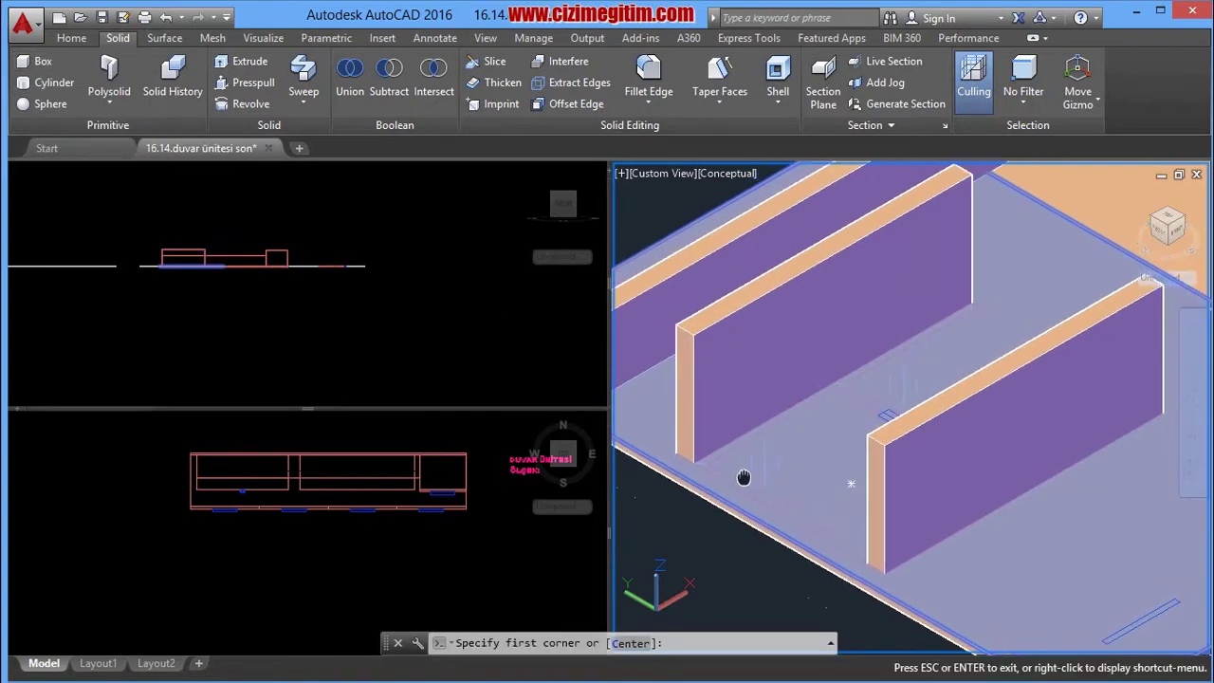
scroll(744, 477, "up", 2)
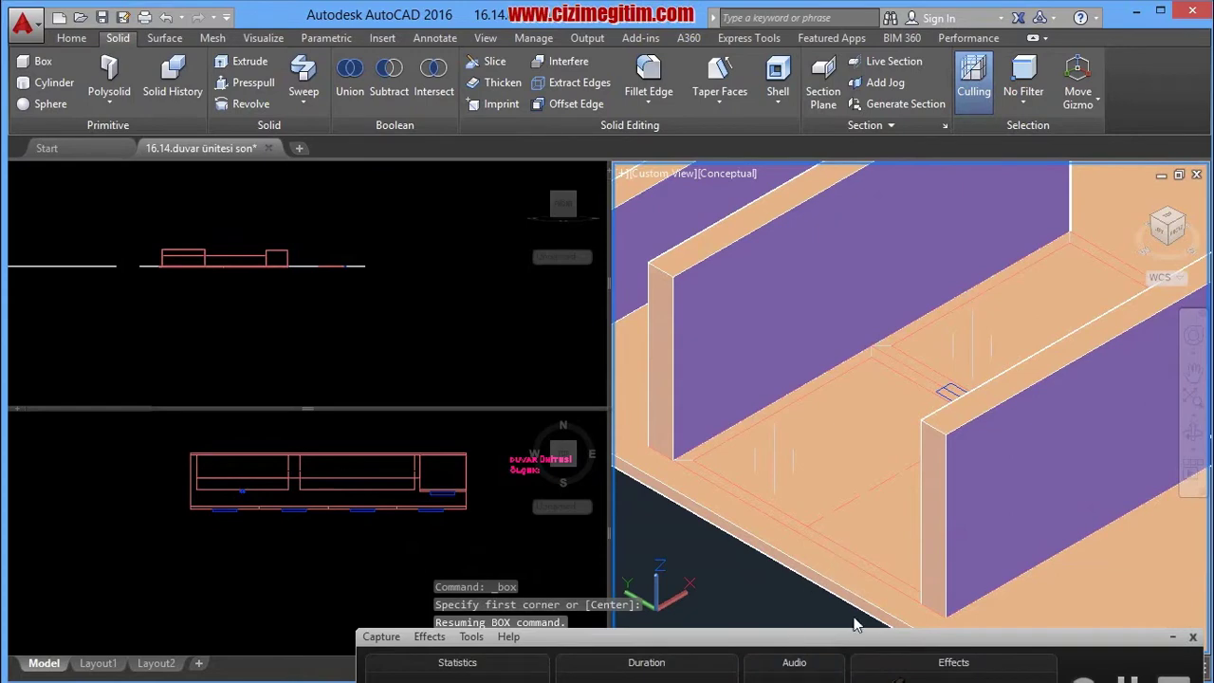
left_click(392, 556)
scroll(370, 531, "down", 3)
scroll(351, 522, "down", 2)
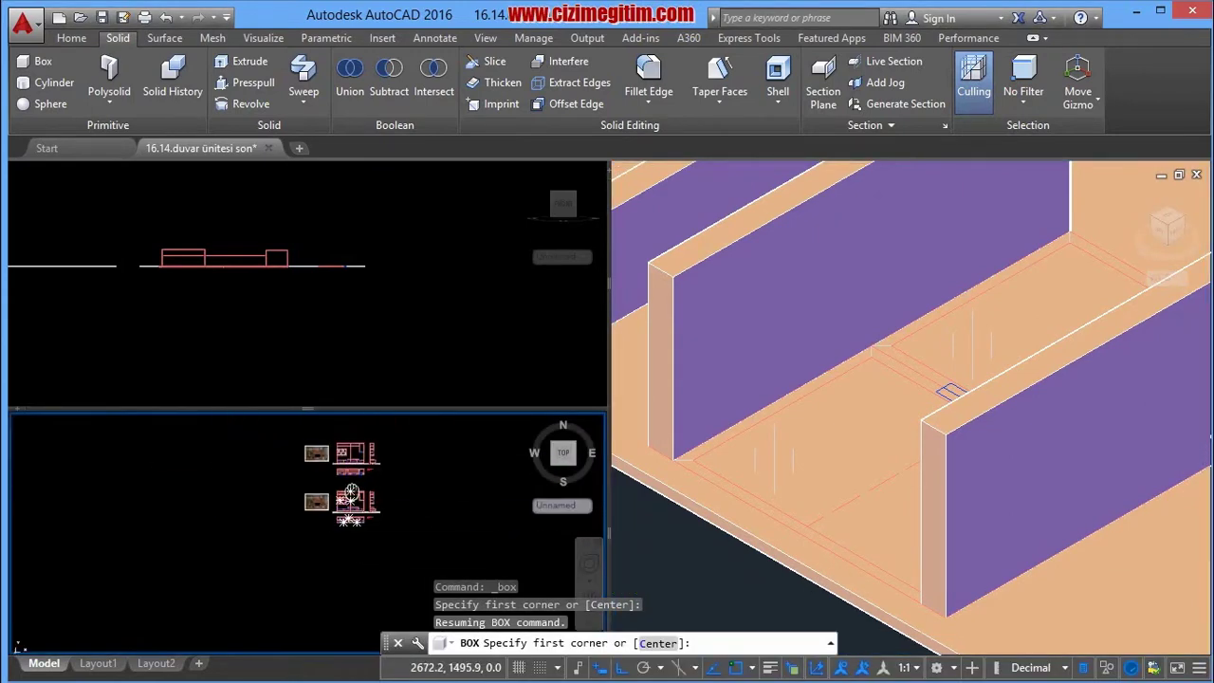
scroll(344, 512, "up", 5)
scroll(339, 495, "up", 3)
scroll(313, 479, "up", 2)
scroll(313, 479, "down", 2)
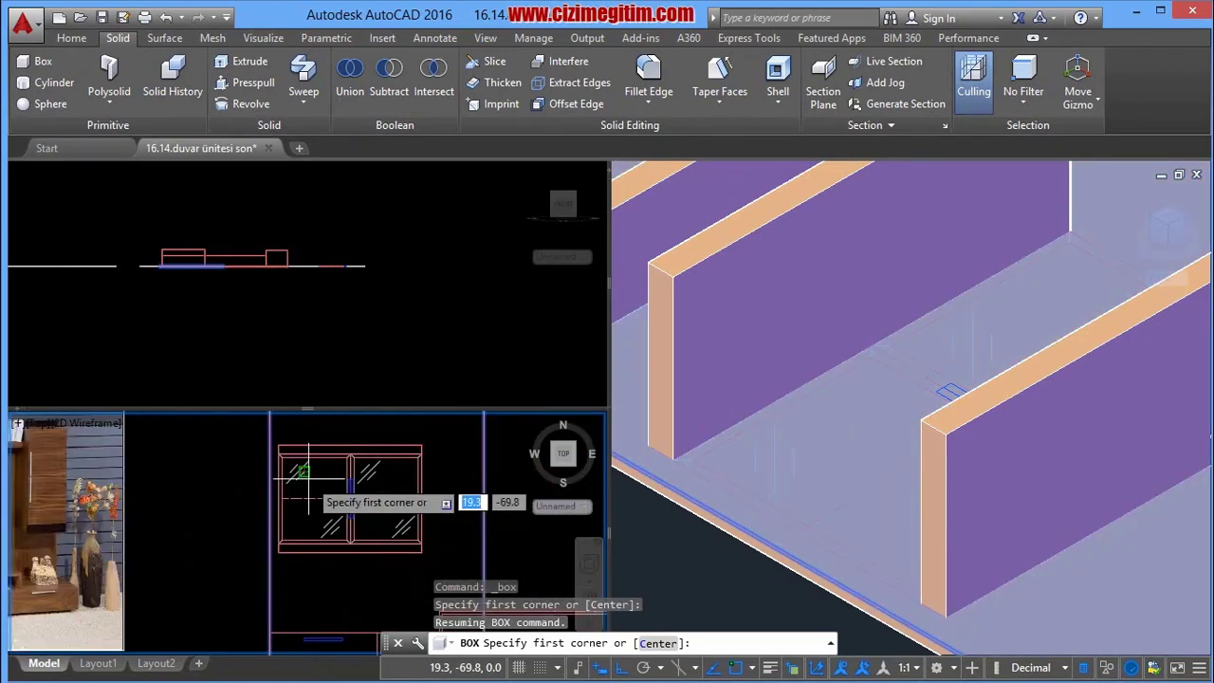
scroll(290, 474, "up", 2)
middle_click_drag(306, 482, 285, 471)
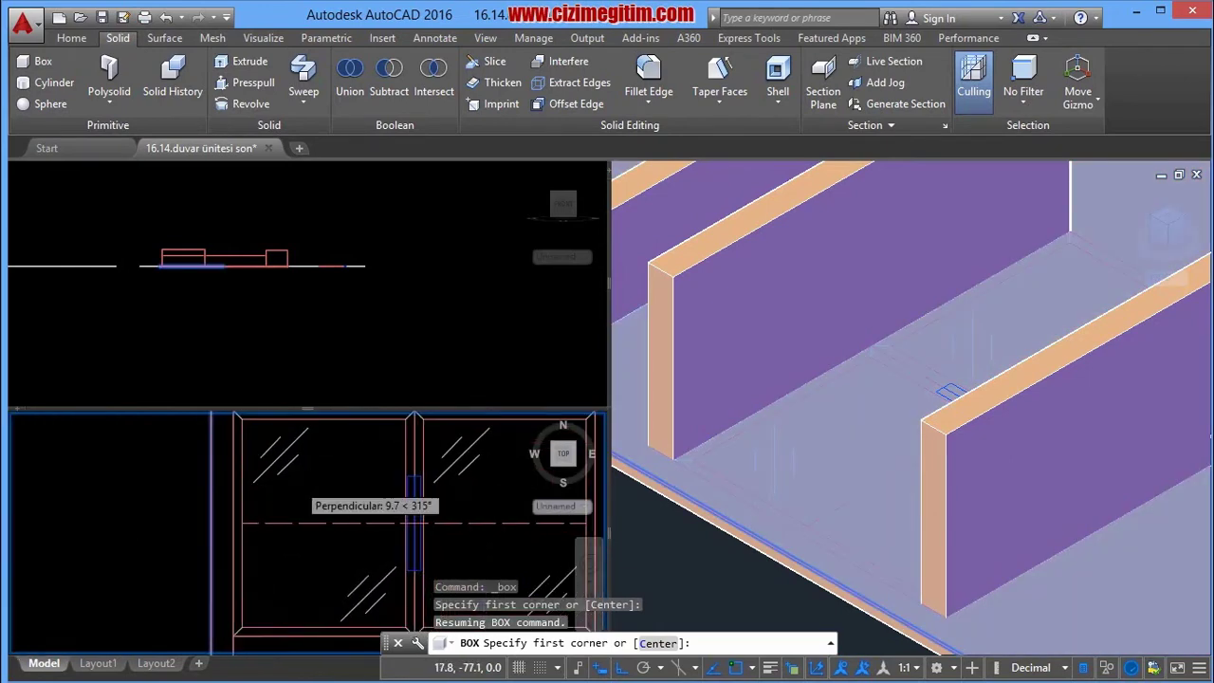
scroll(258, 436, "up", 2)
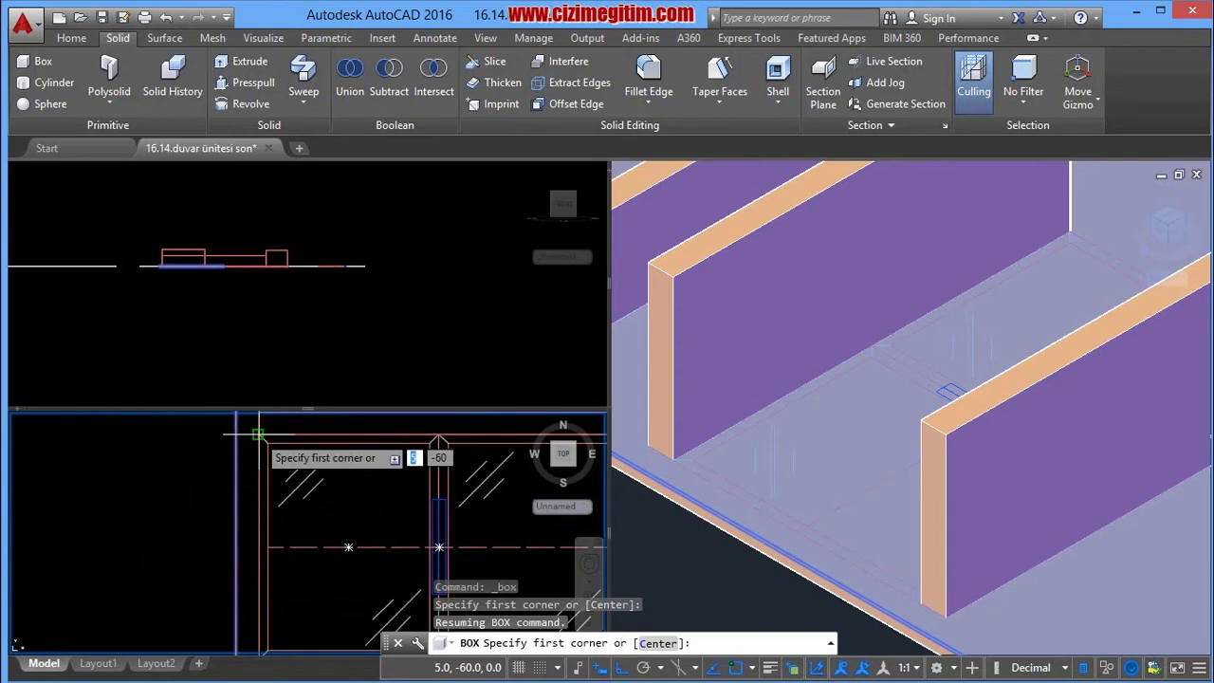
Step: Draw the 2 × 50 box 30 tall between the side panel ends, then select it
left_click(261, 429)
mouse_move(295, 520)
middle_mouse_down()
mouse_move(311, 523)
mouse_move(307, 480)
middle_mouse_up()
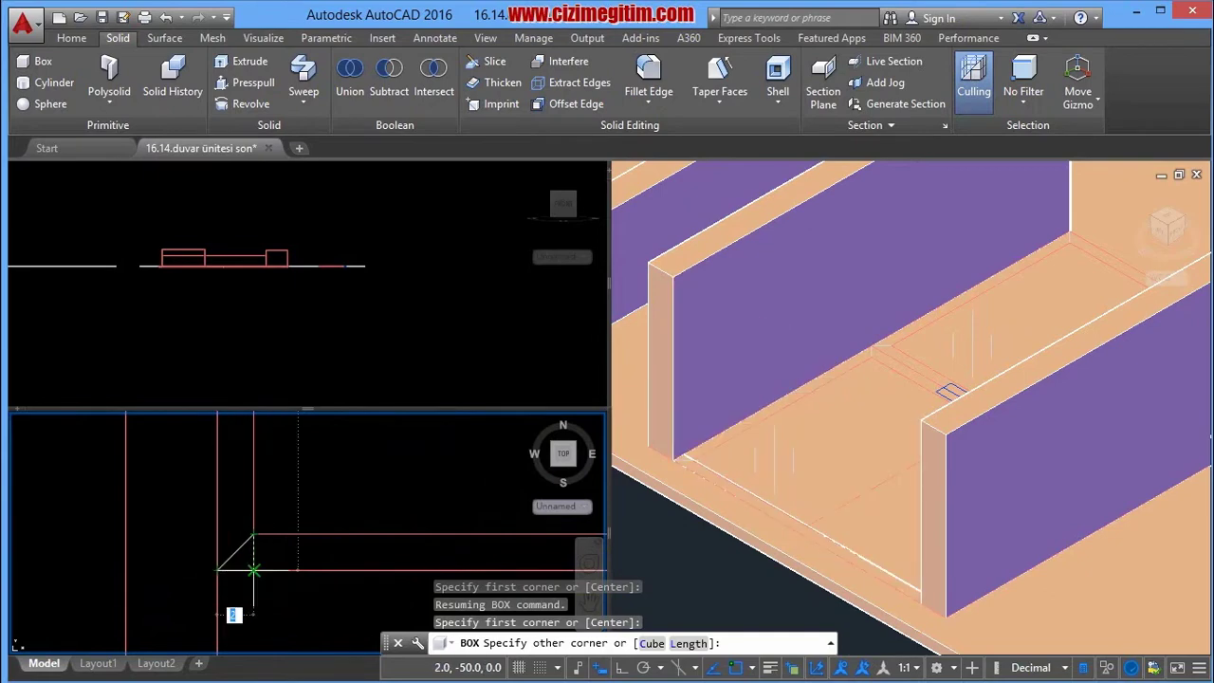
left_click(253, 570)
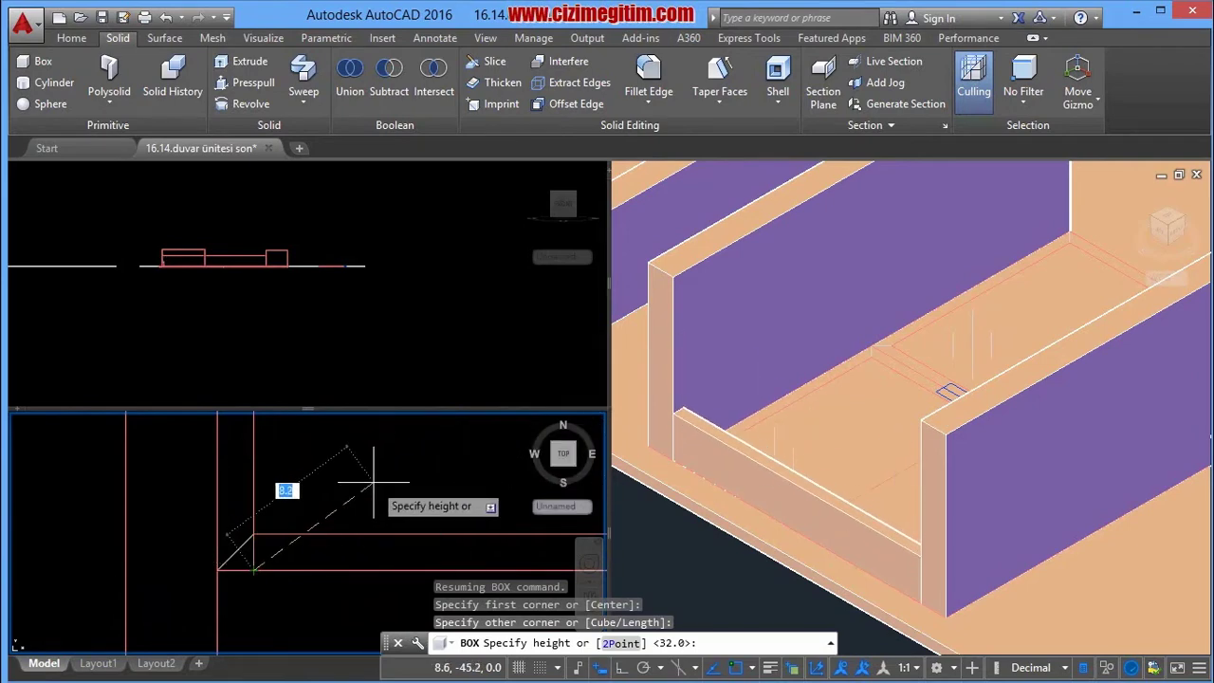
key("Return")
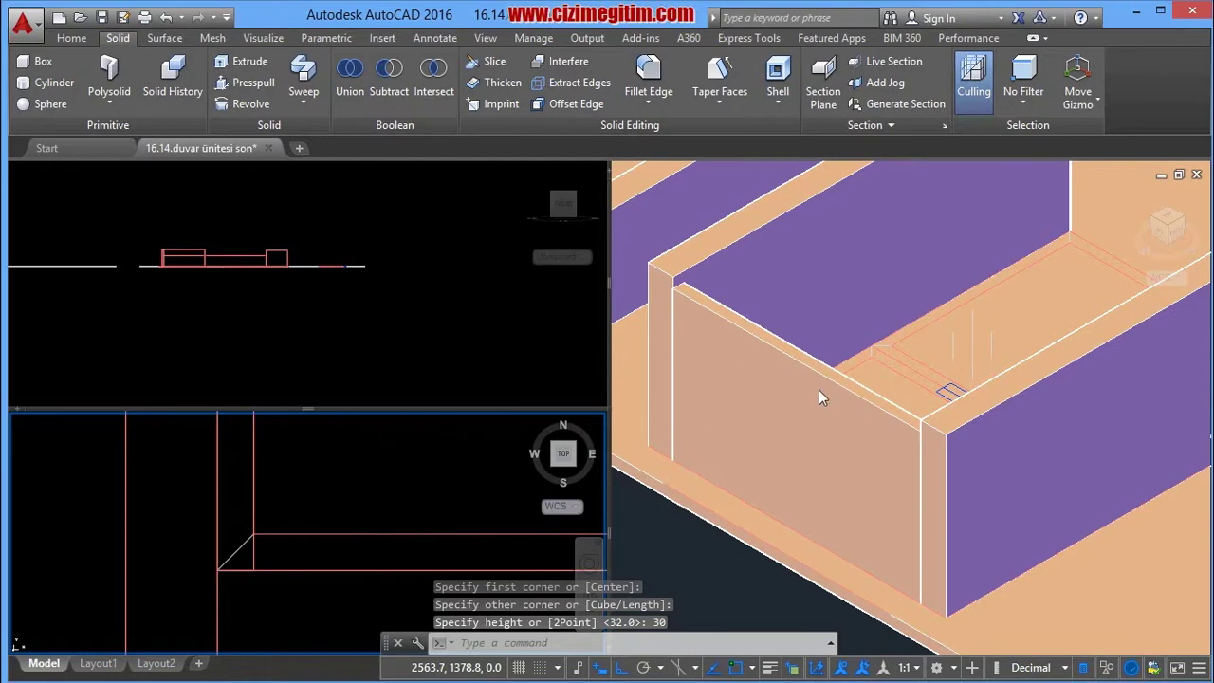
scroll(819, 390, "down", 2)
middle_click_drag(862, 380, 774, 410)
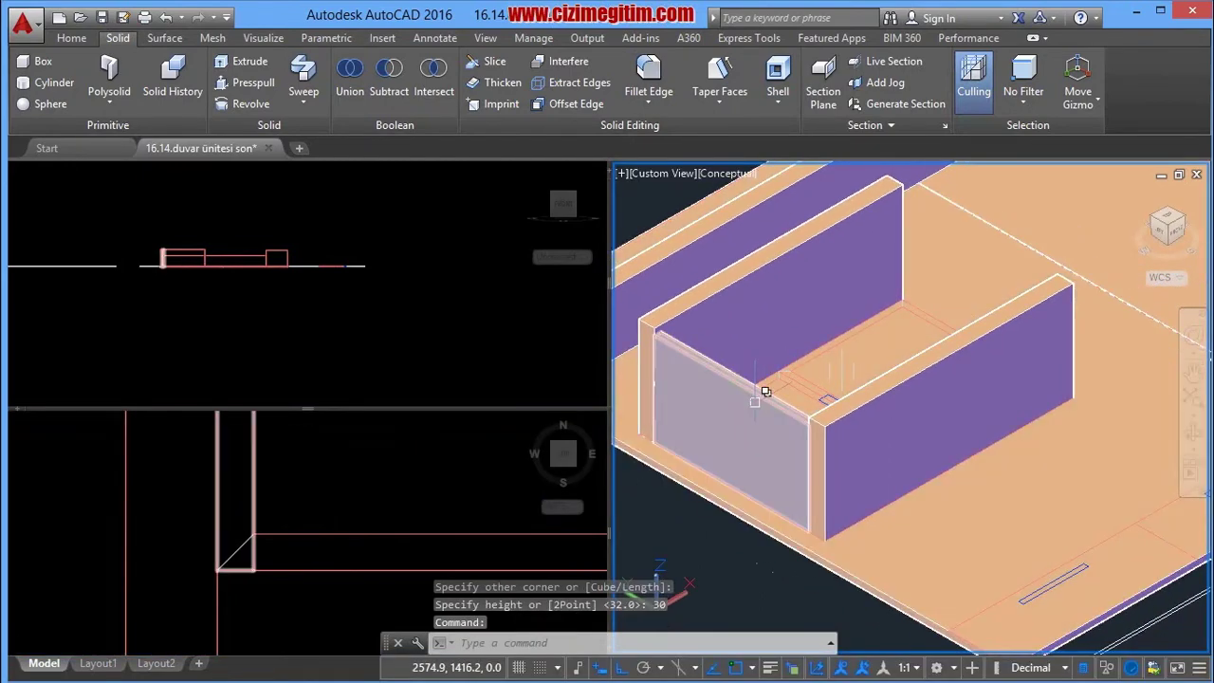
left_click(762, 395)
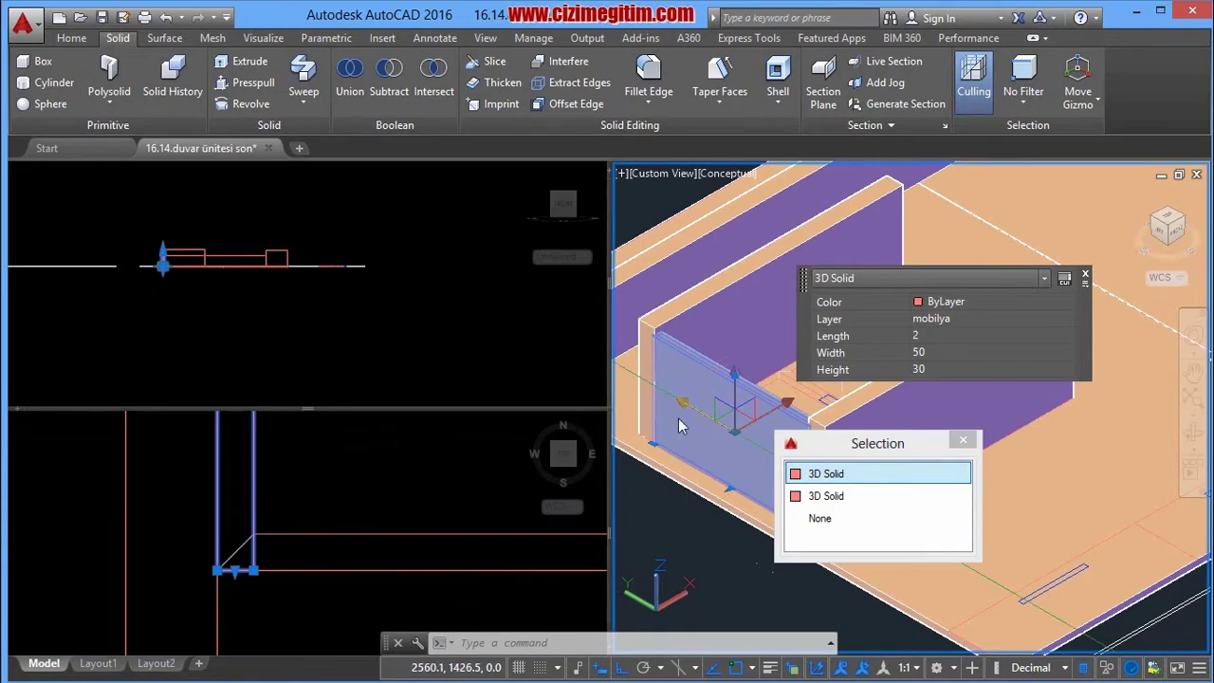
Step: Copy the end panel from its inner corner to the far end of the side panels
right_click(660, 526)
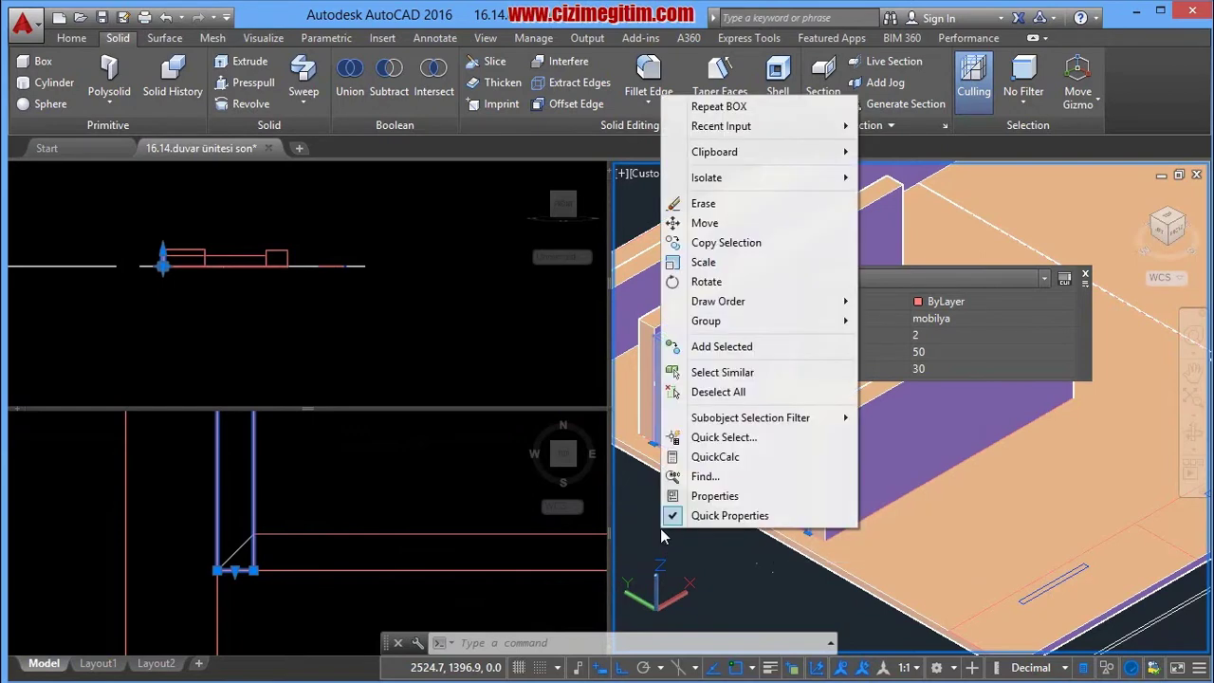
left_click(718, 241)
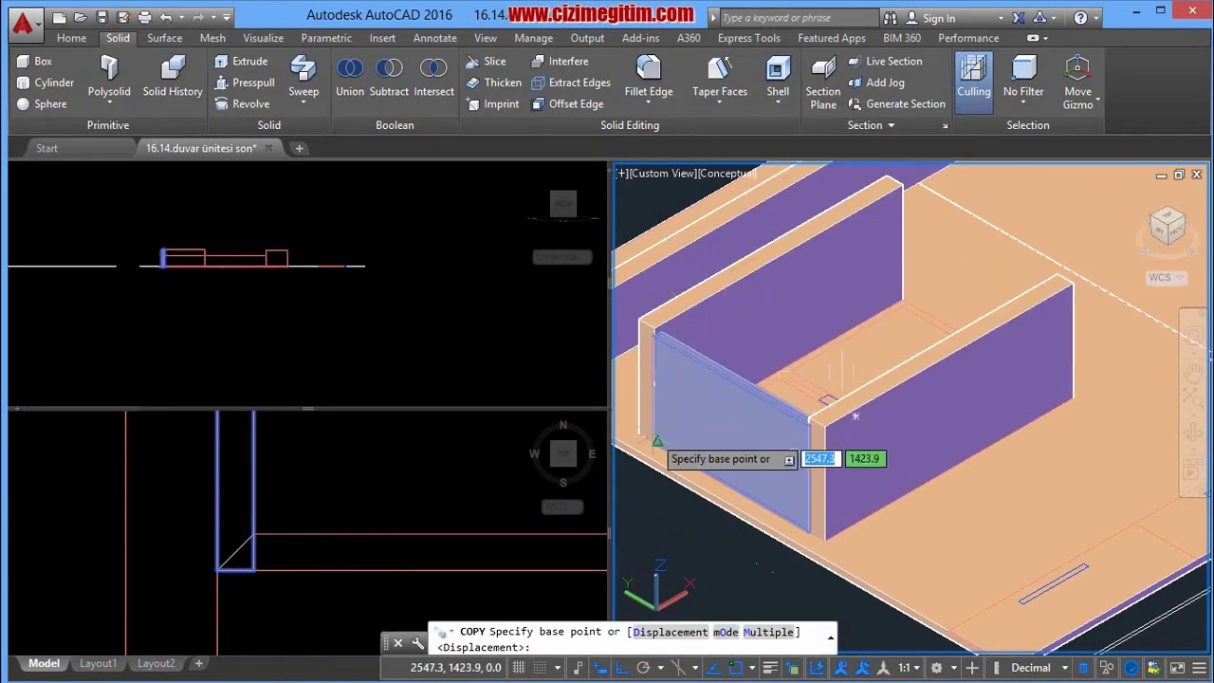
scroll(664, 437, "up", 2)
scroll(854, 512, "up", 2)
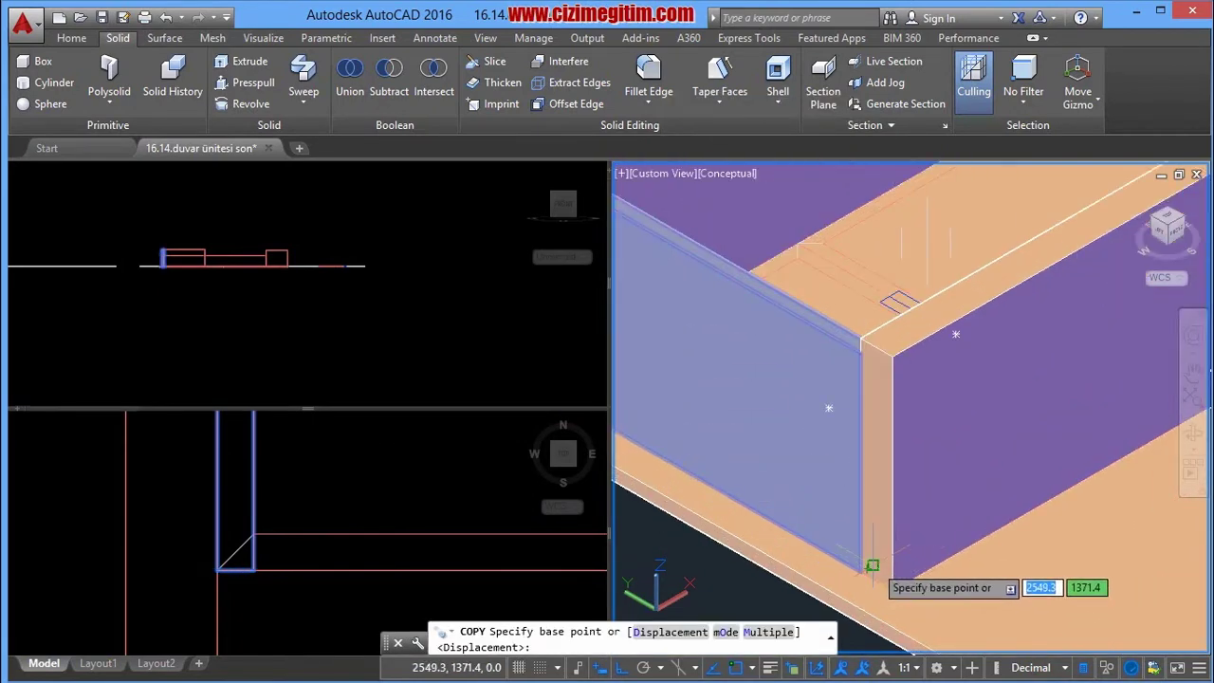
scroll(871, 565, "down", 2)
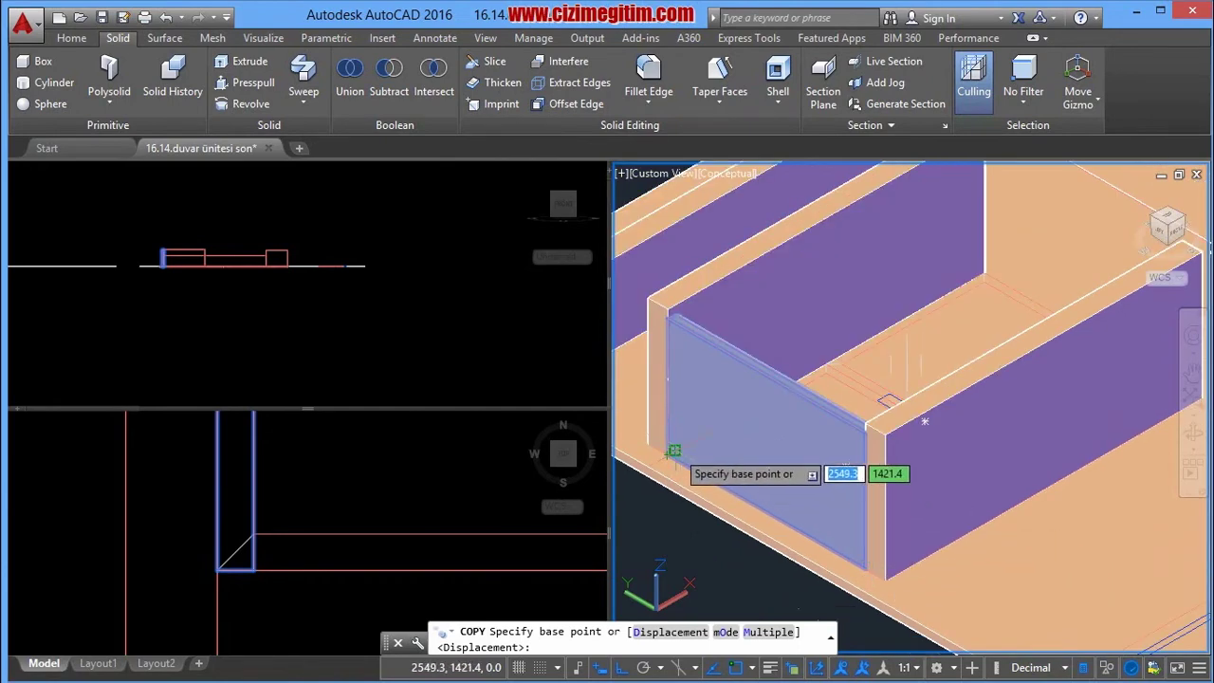
left_click(674, 451)
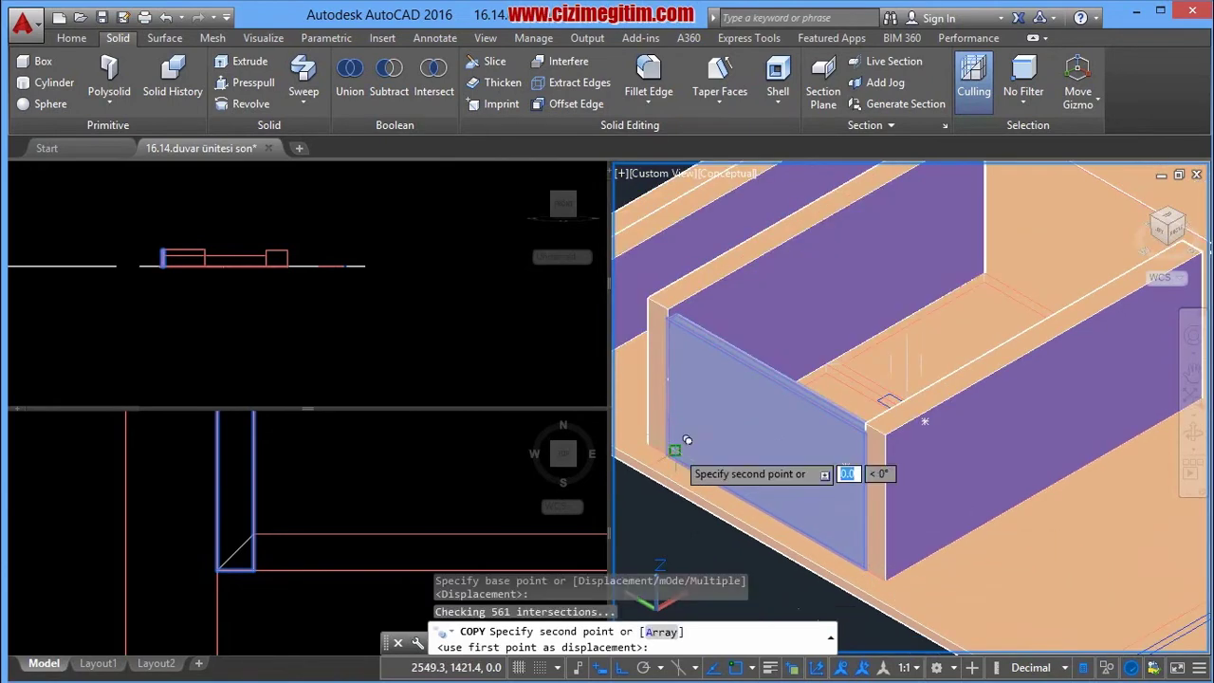
left_click(992, 266)
scroll(854, 379, "down", 3)
left_click(352, 456)
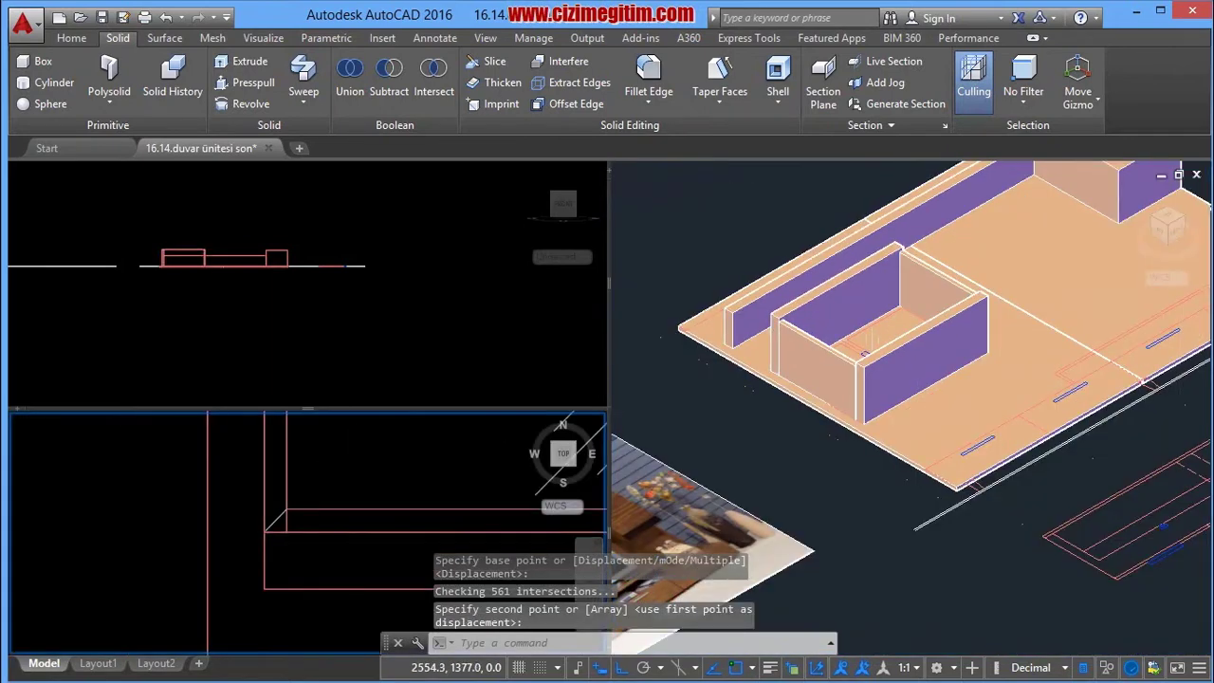
scroll(370, 456, "down", 3)
scroll(370, 455, "down", 2)
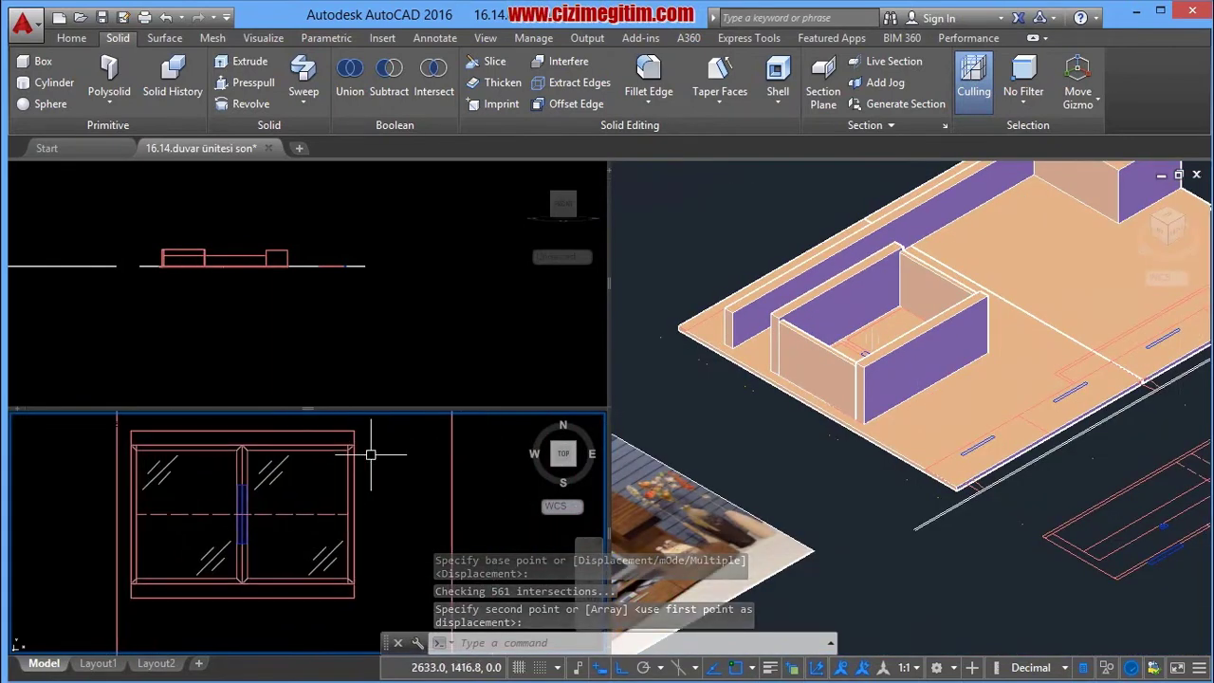
left_click(930, 268)
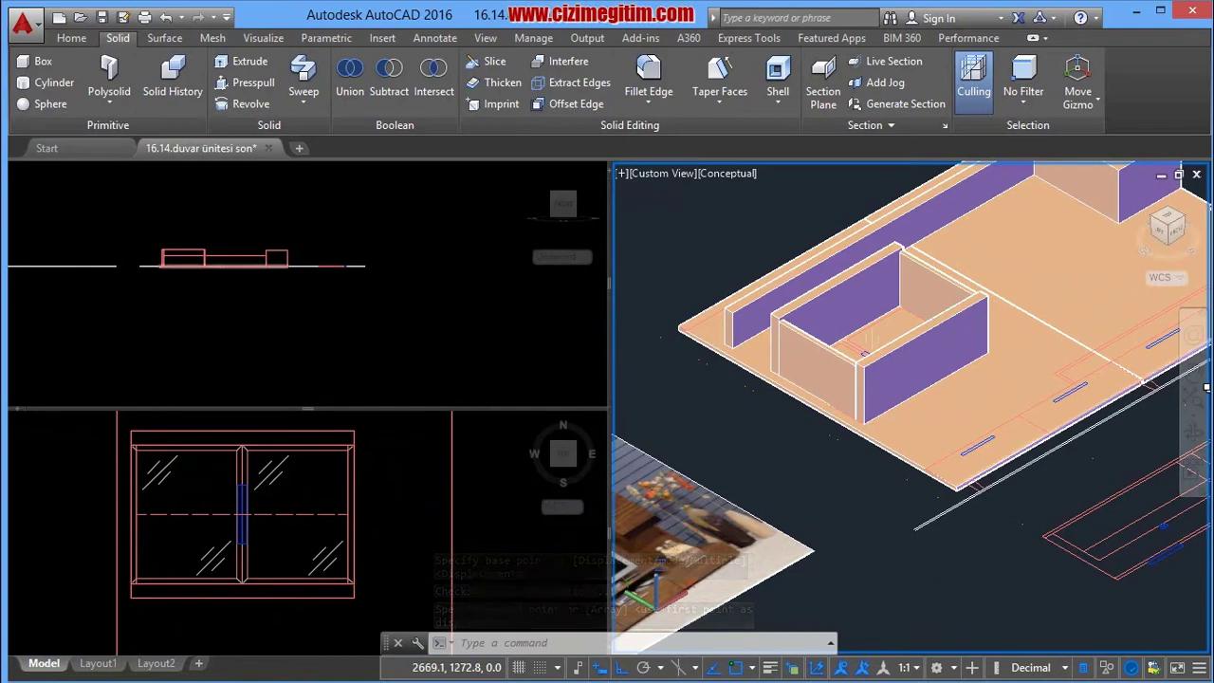
Step: Switch the 3D view to SE Isometric and frame the open-top panel box
left_click(1184, 222)
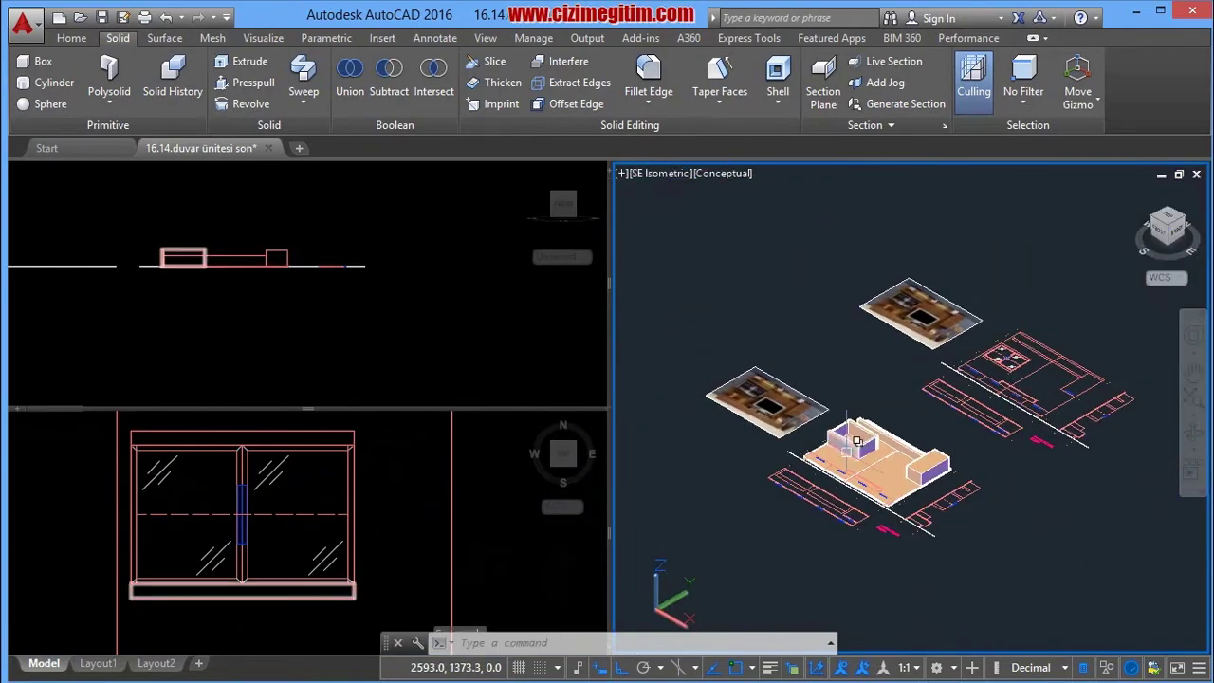
scroll(872, 419, "up", 5)
scroll(872, 426, "up", 3)
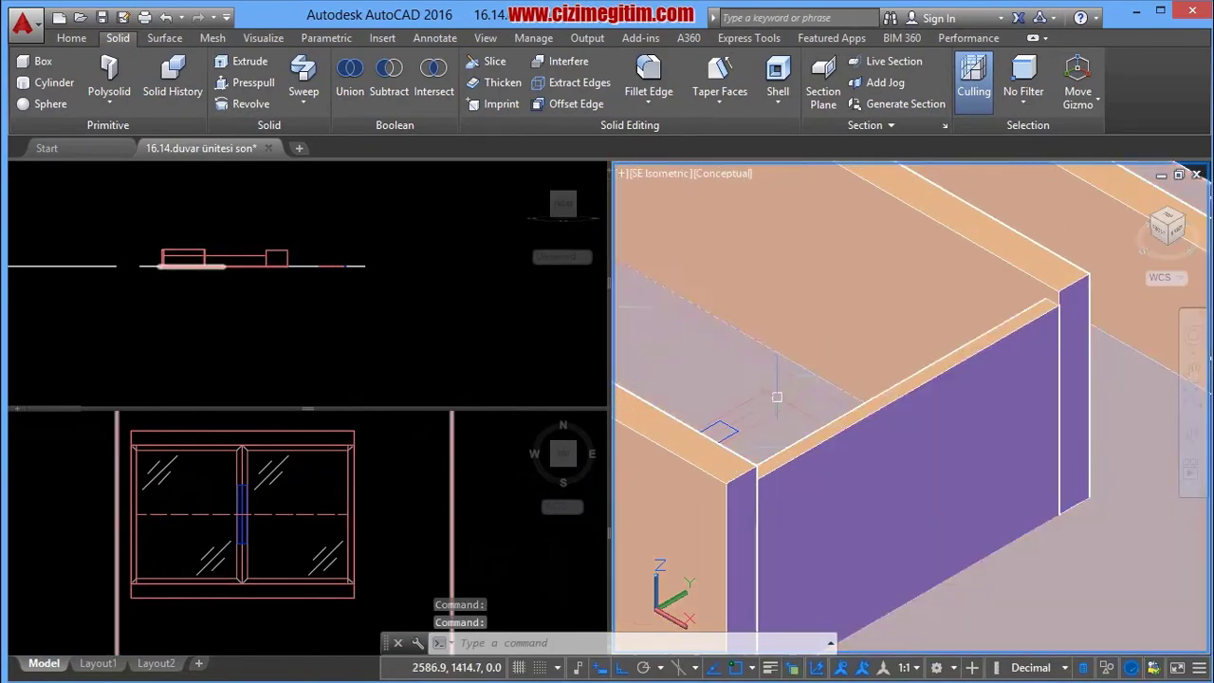
scroll(848, 406, "up", 2)
scroll(757, 390, "down", 5)
middle_click_drag(756, 390, 824, 387)
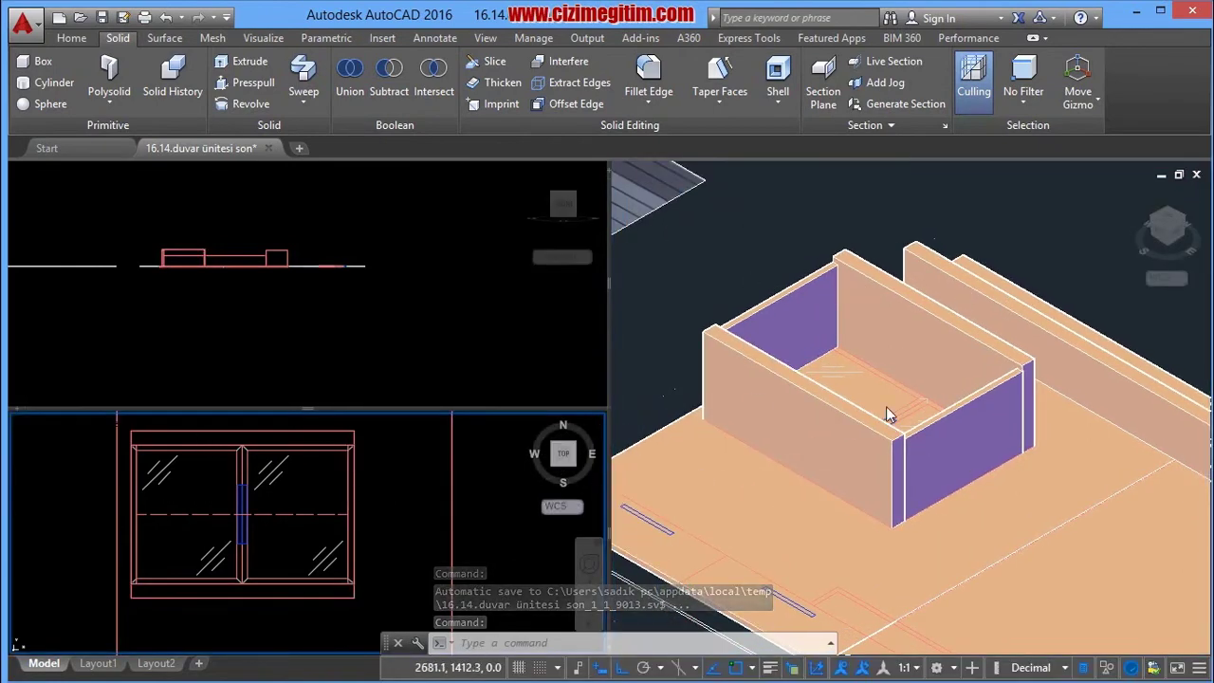
left_click(676, 377)
scroll(664, 369, "down", 2)
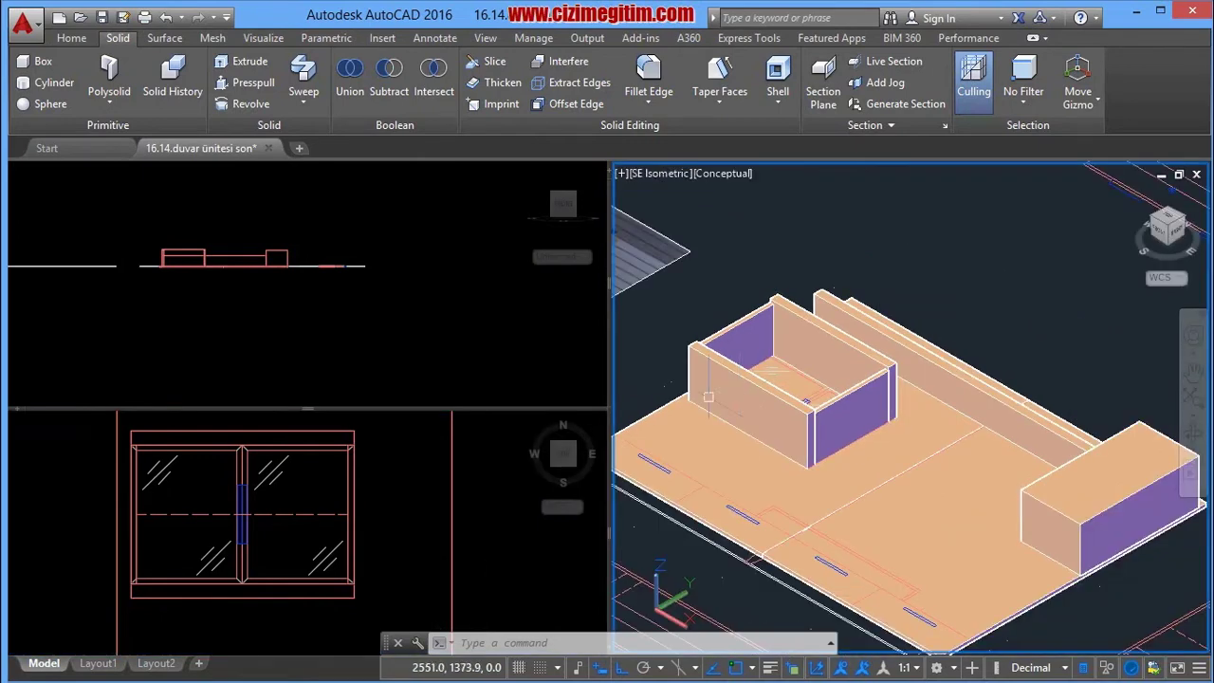
scroll(721, 369, "down", 3)
scroll(816, 369, "down", 2)
scroll(878, 367, "up", 1)
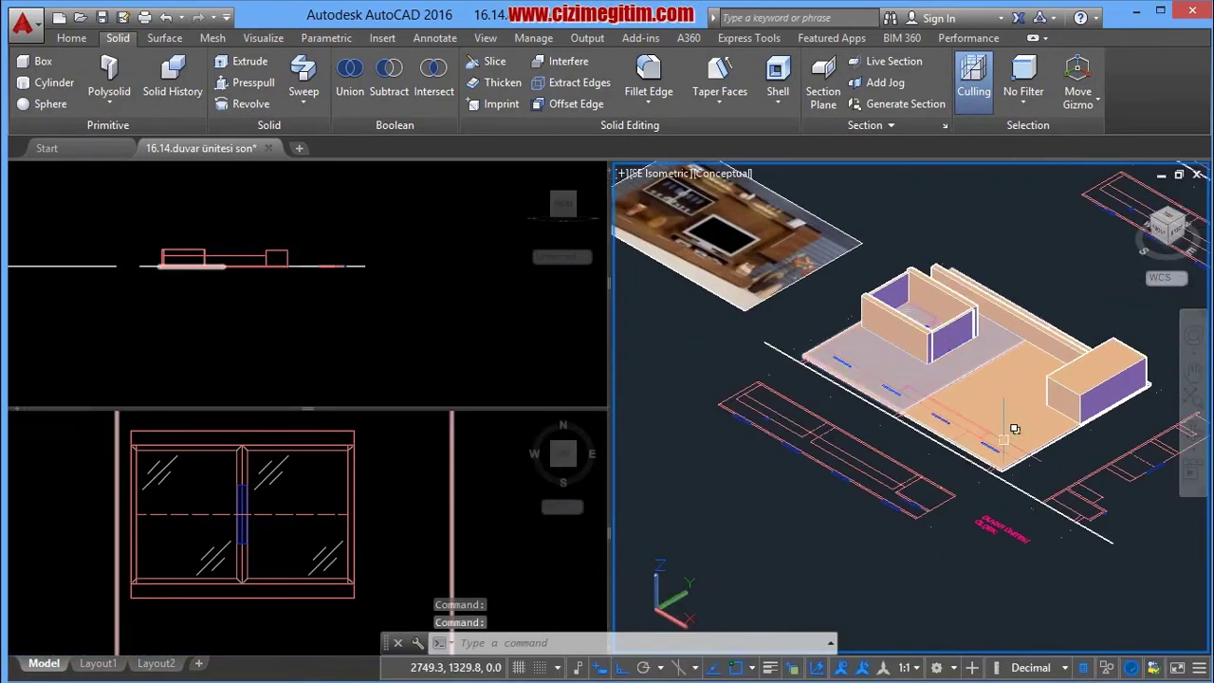
scroll(868, 365, "up", 3)
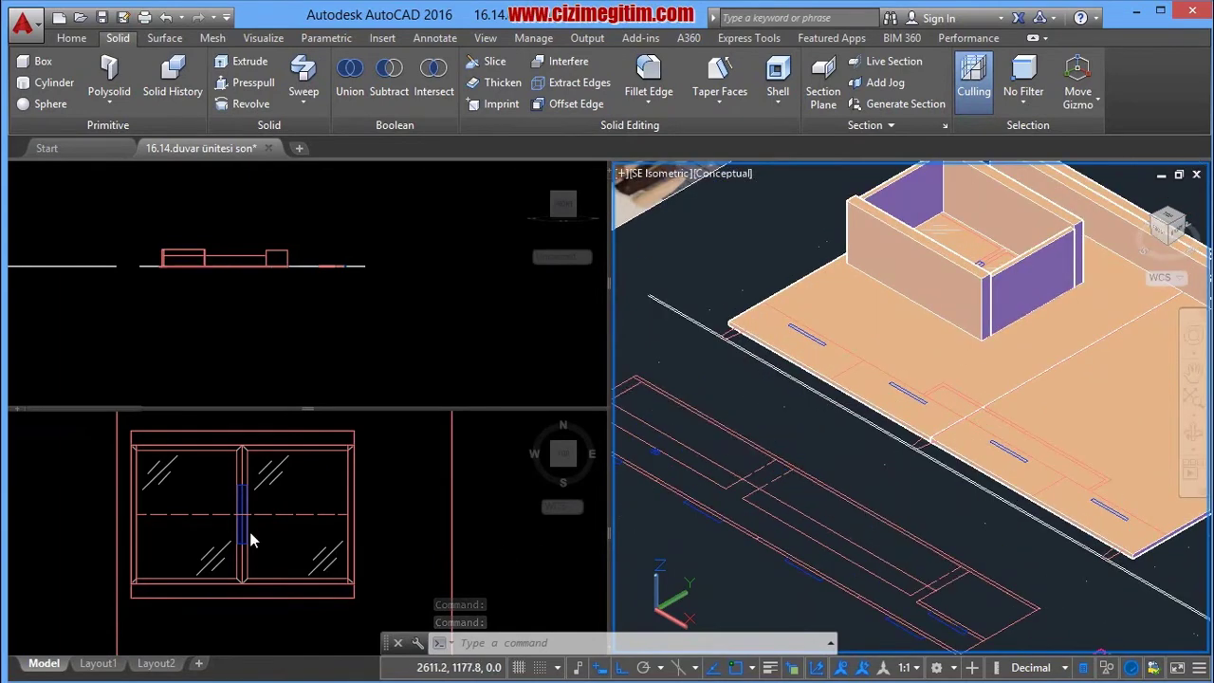
Step: Zoom the plan view to the wall unit plan with its DUVAR ÜNİTESİ ÖLÇEK label and select the outline
left_click(203, 561)
scroll(209, 555, "down", 3)
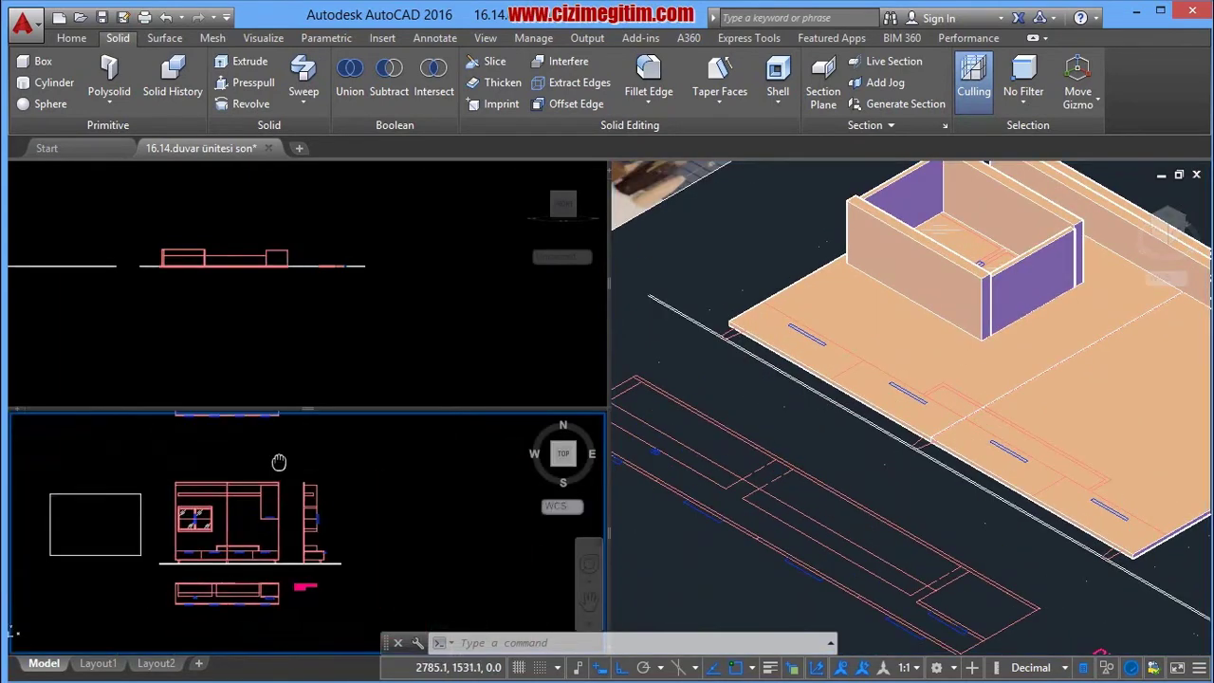
middle_click_drag(232, 471, 226, 459)
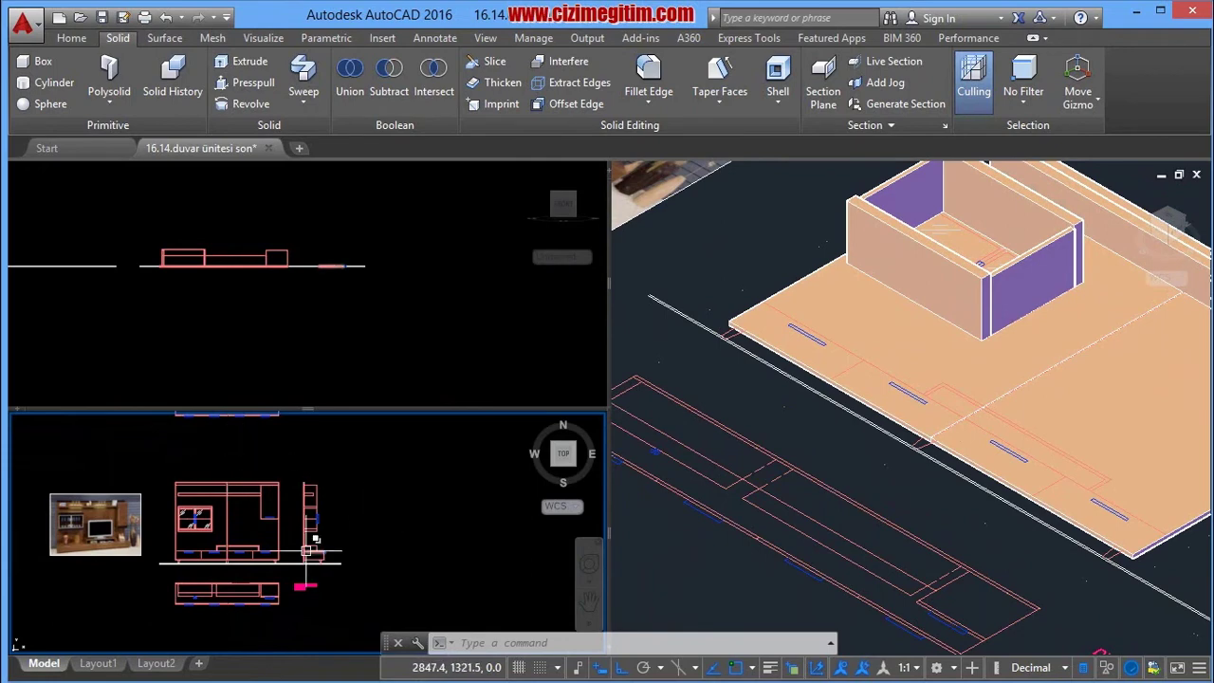
middle_click_drag(308, 517, 307, 480)
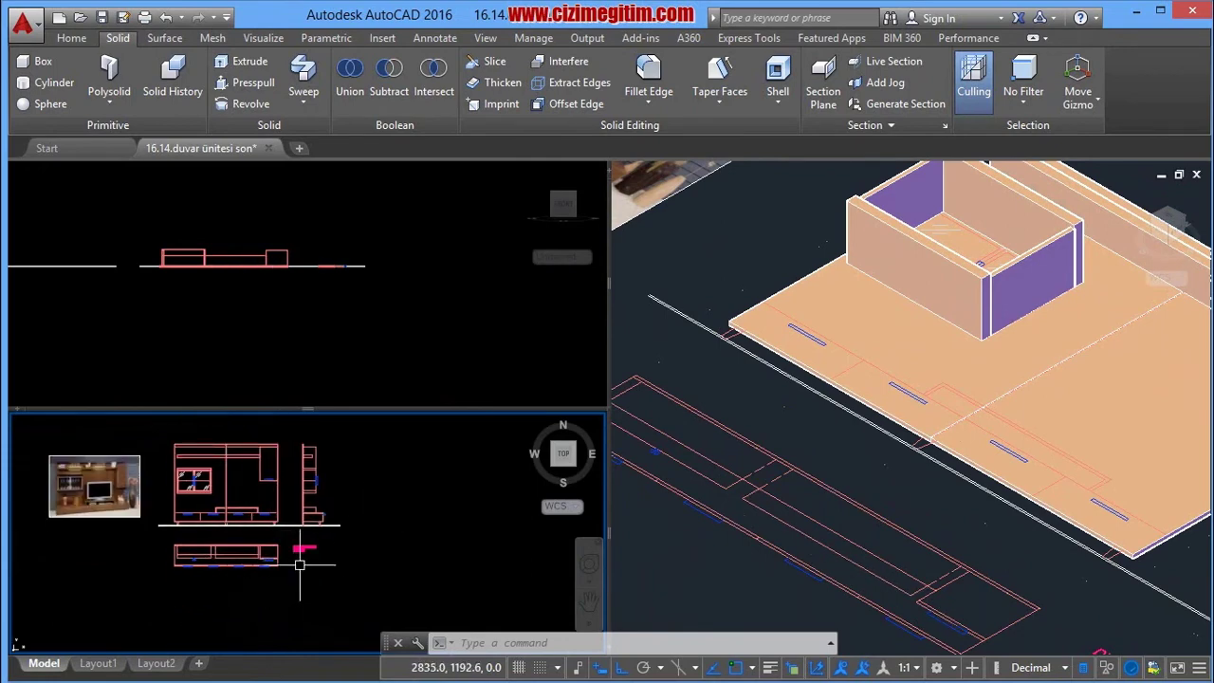
scroll(285, 574, "up", 4)
mouse_move(226, 559)
middle_mouse_down()
mouse_move(290, 575)
mouse_move(344, 570)
middle_mouse_up()
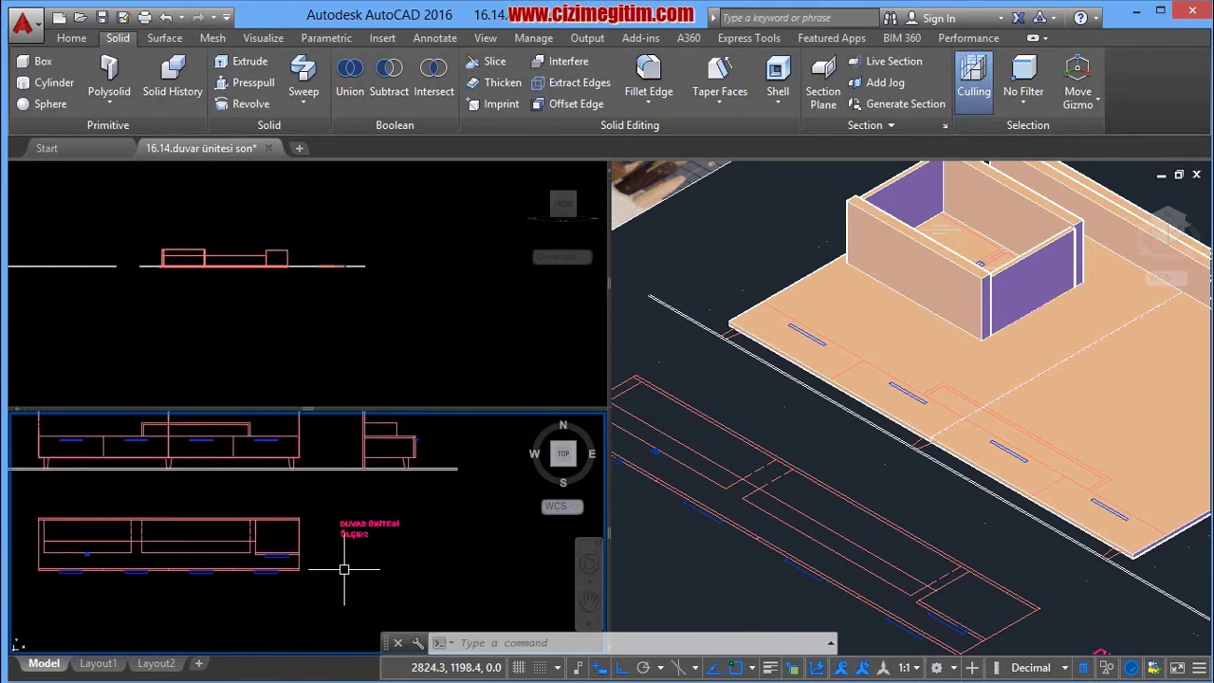
scroll(345, 569, "up", 4)
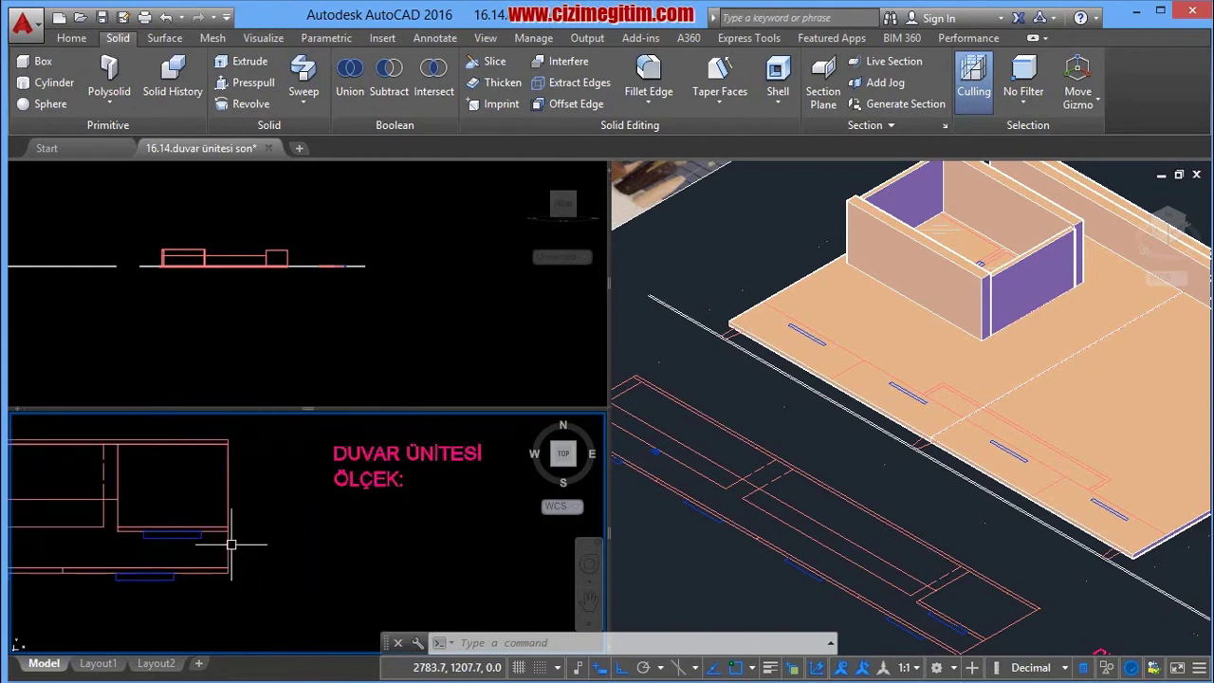
left_click(232, 545)
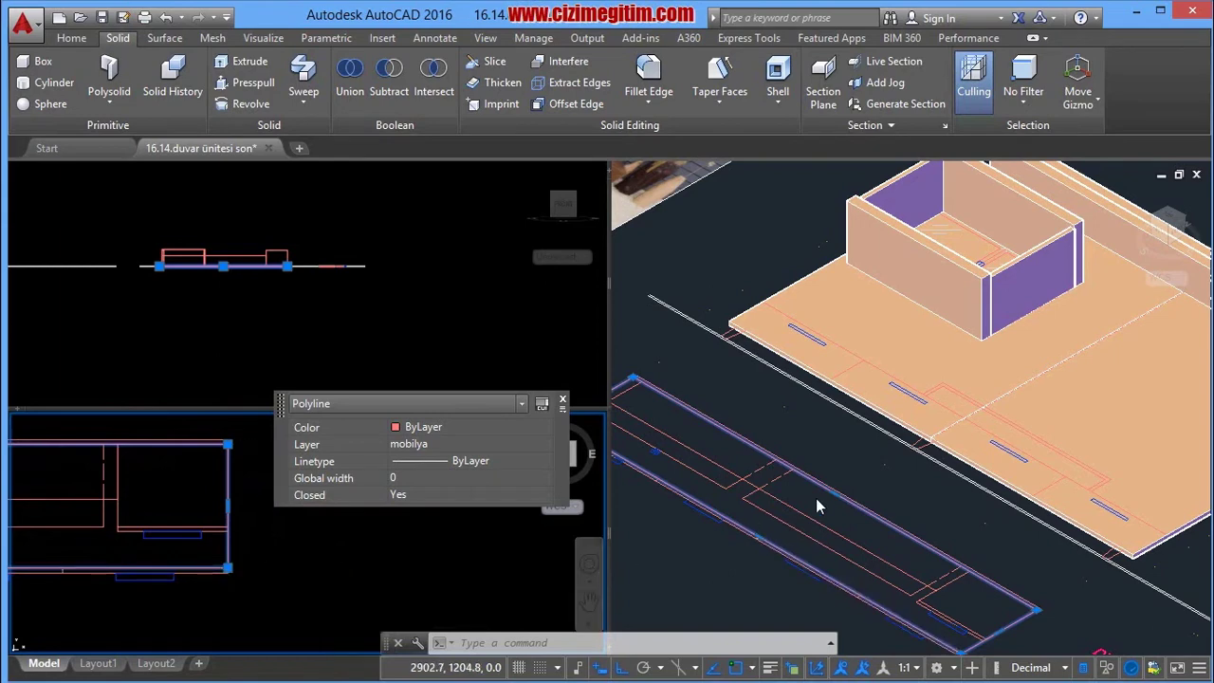
Step: Frame the whole wall unit model in the SE Isometric view and start a Box
left_click(881, 450)
scroll(855, 474, "up", 2)
key("Escape")
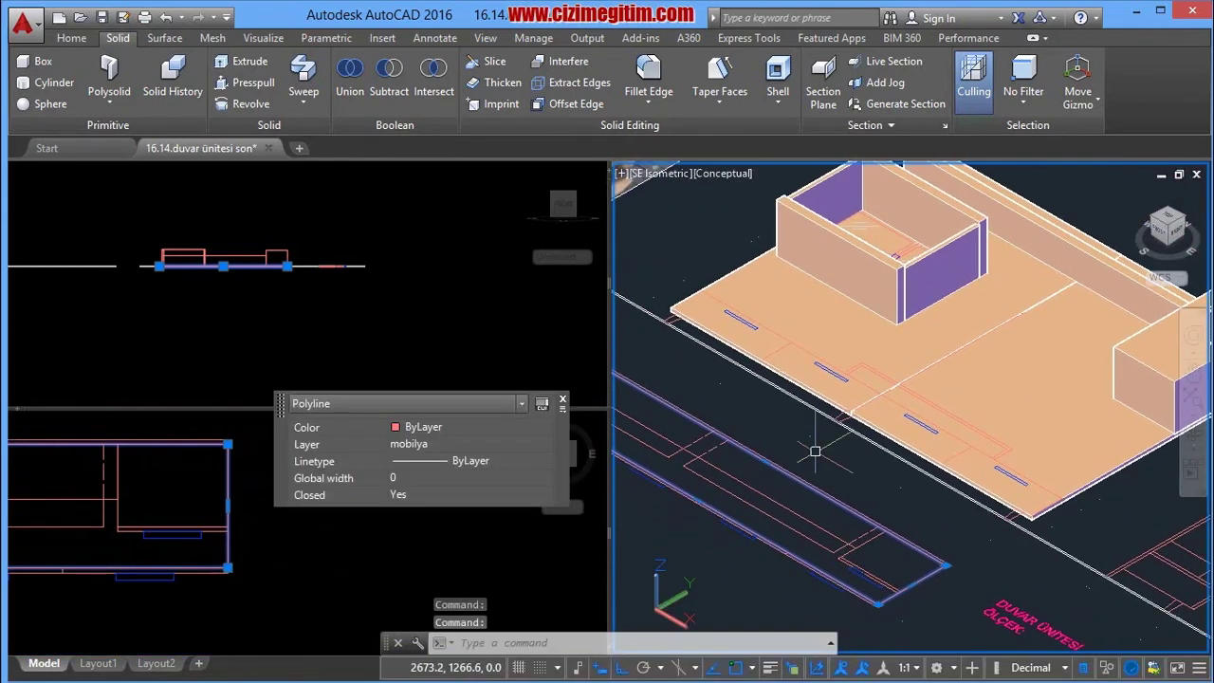
middle_click_drag(815, 452, 785, 450)
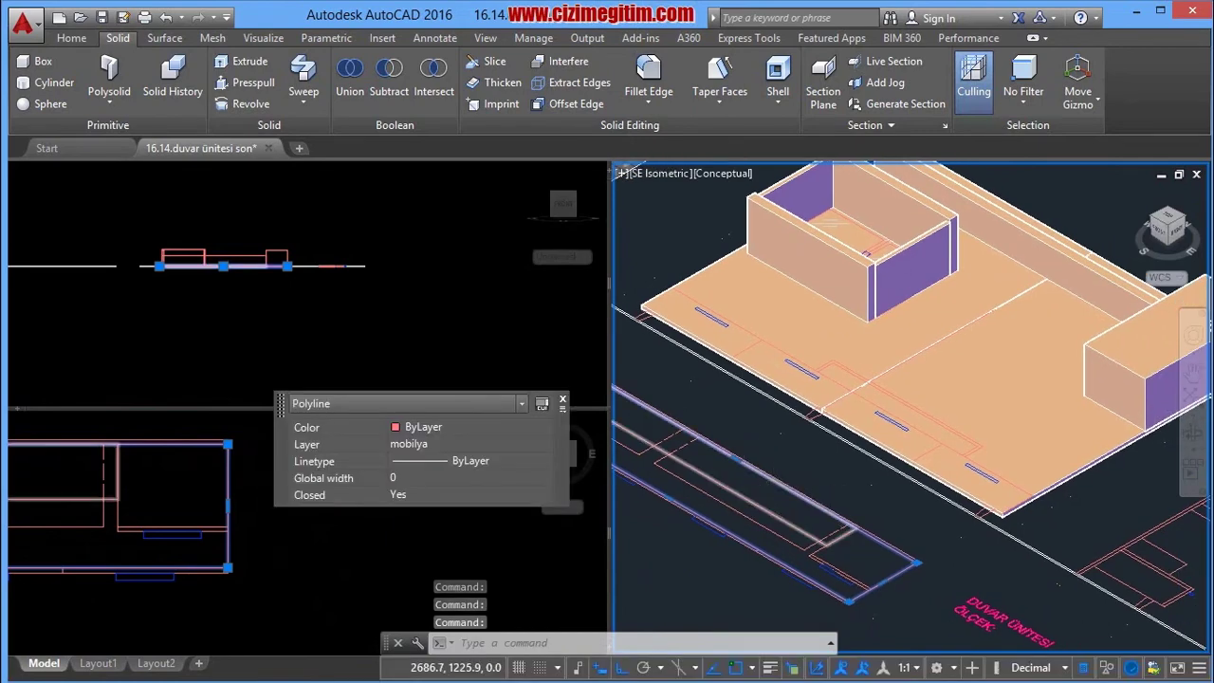
scroll(751, 491, "down", 2)
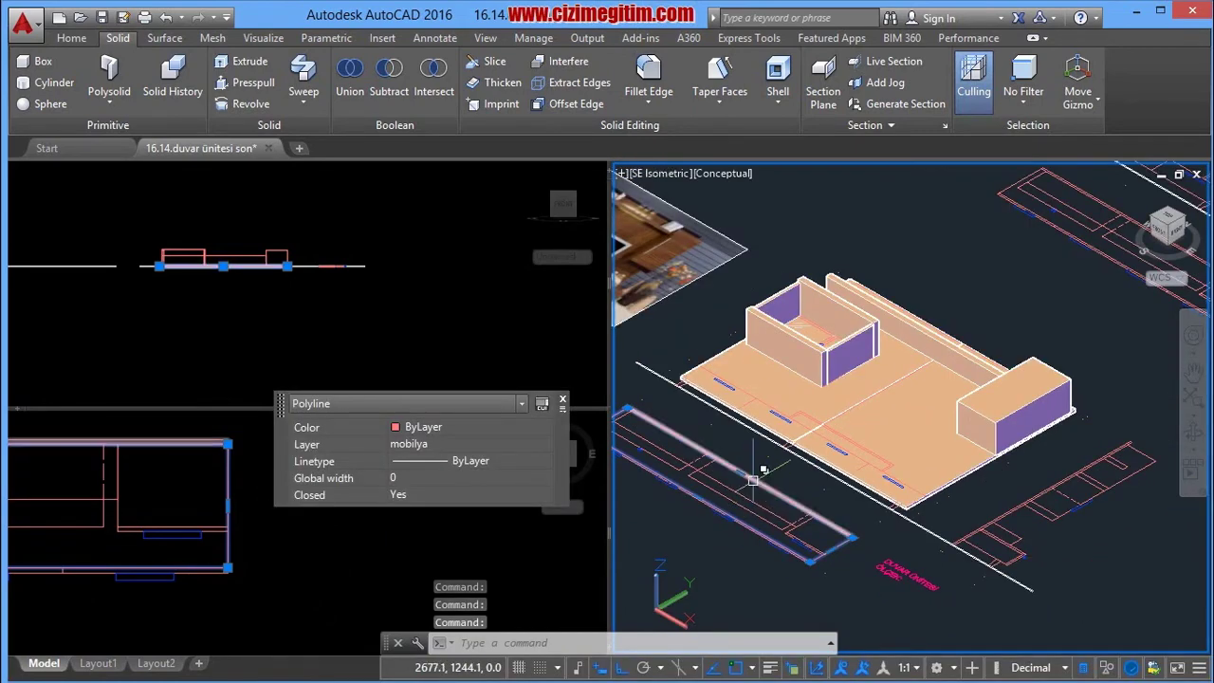
left_click(44, 65)
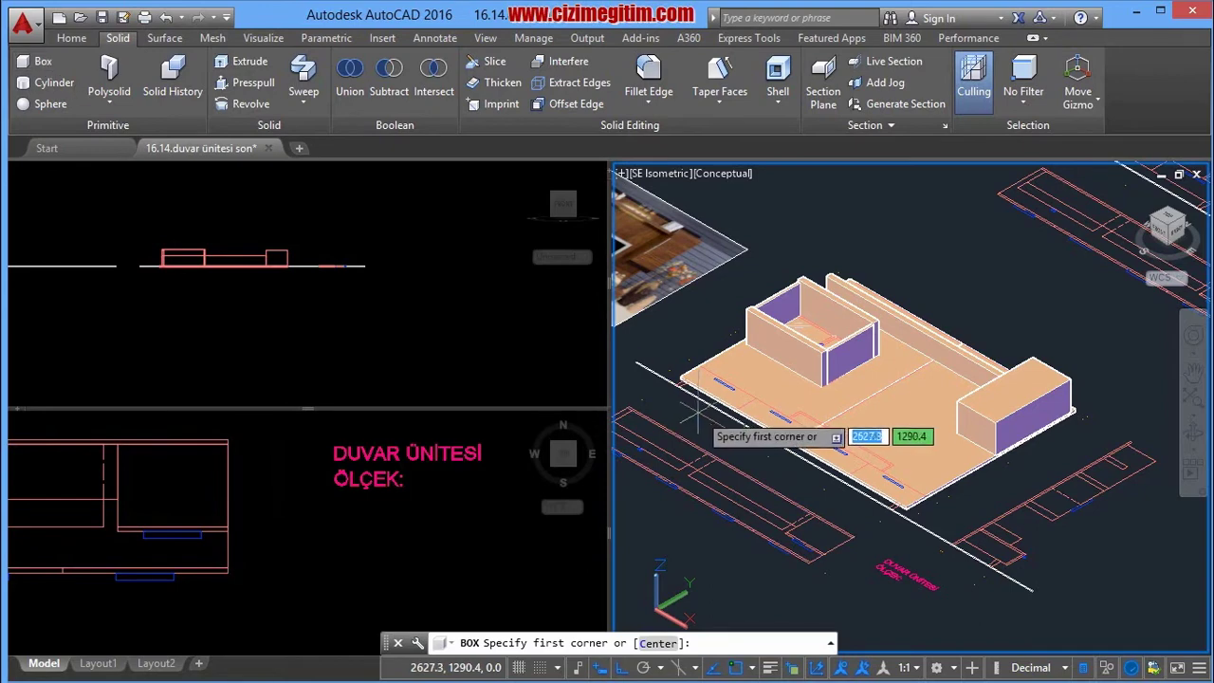
Step: Draw a 45-unit-tall box from the slab's near edge to its corner
mouse_move(712, 429)
middle_mouse_down()
mouse_move(713, 456)
mouse_move(697, 368)
middle_mouse_up()
scroll(749, 462, "up", 3)
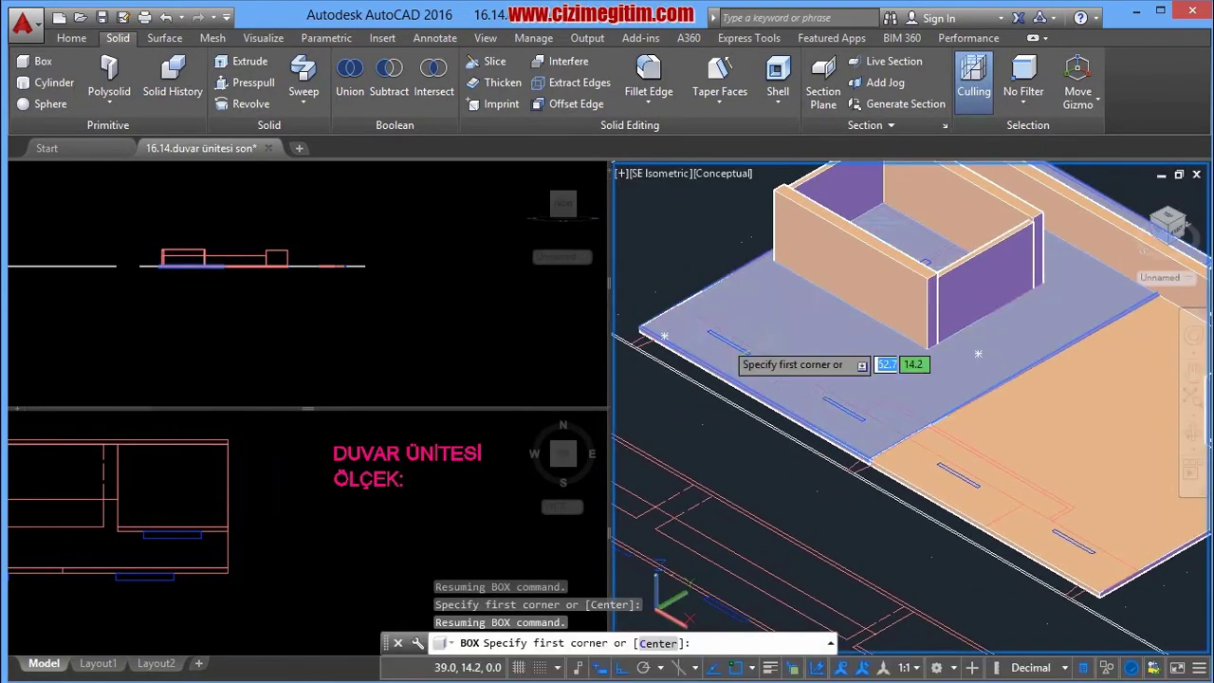
left_click(669, 292)
middle_click_drag(669, 293, 733, 299)
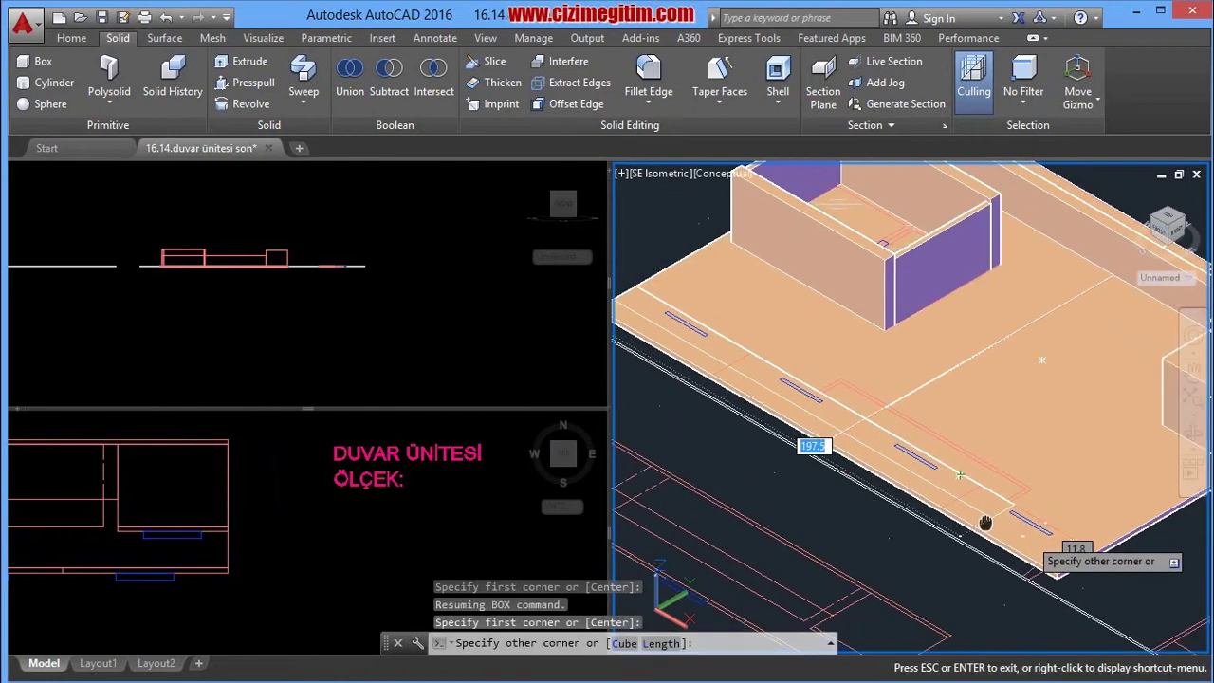
scroll(1018, 505, "up", 3)
middle_click_drag(1106, 627, 1021, 548)
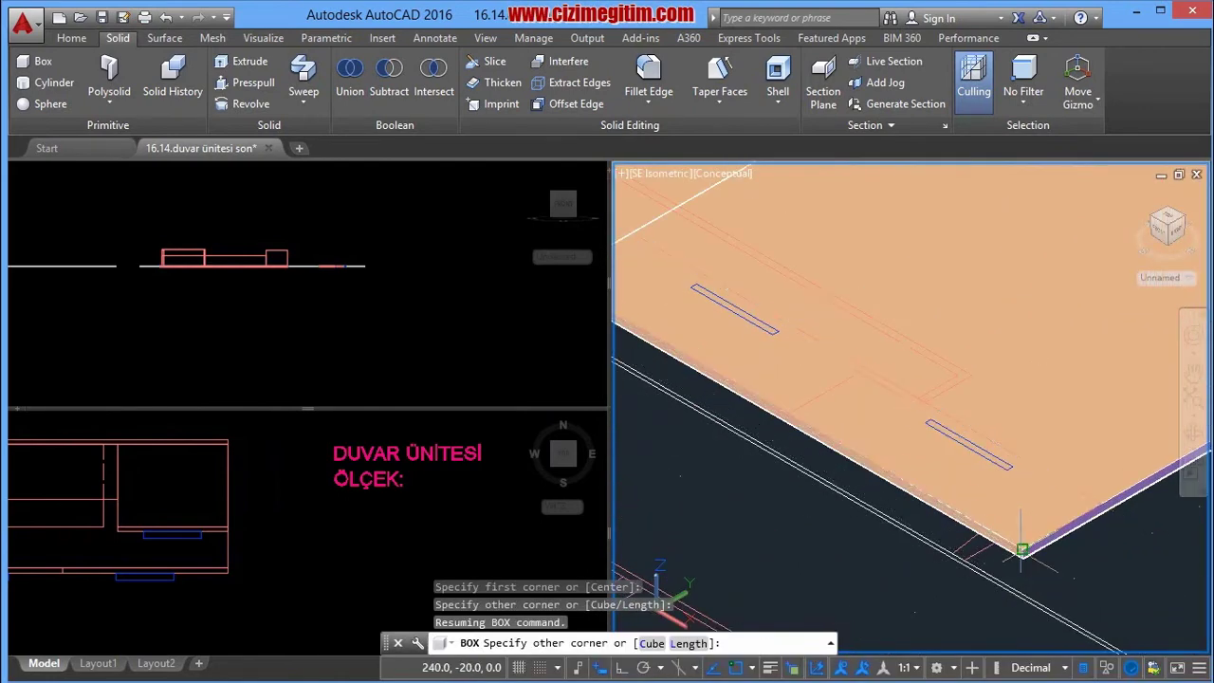
left_click(1021, 549)
type("4")
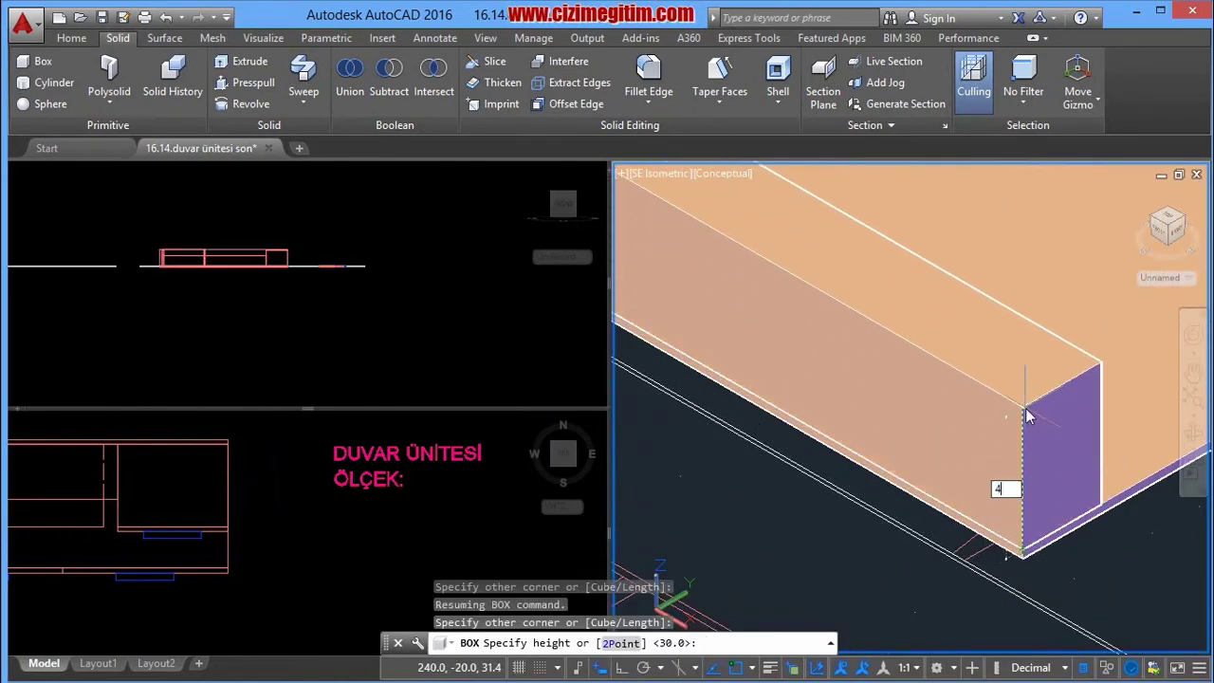
type("5")
key("Return")
scroll(1036, 395, "down", 2)
scroll(1036, 396, "down", 4)
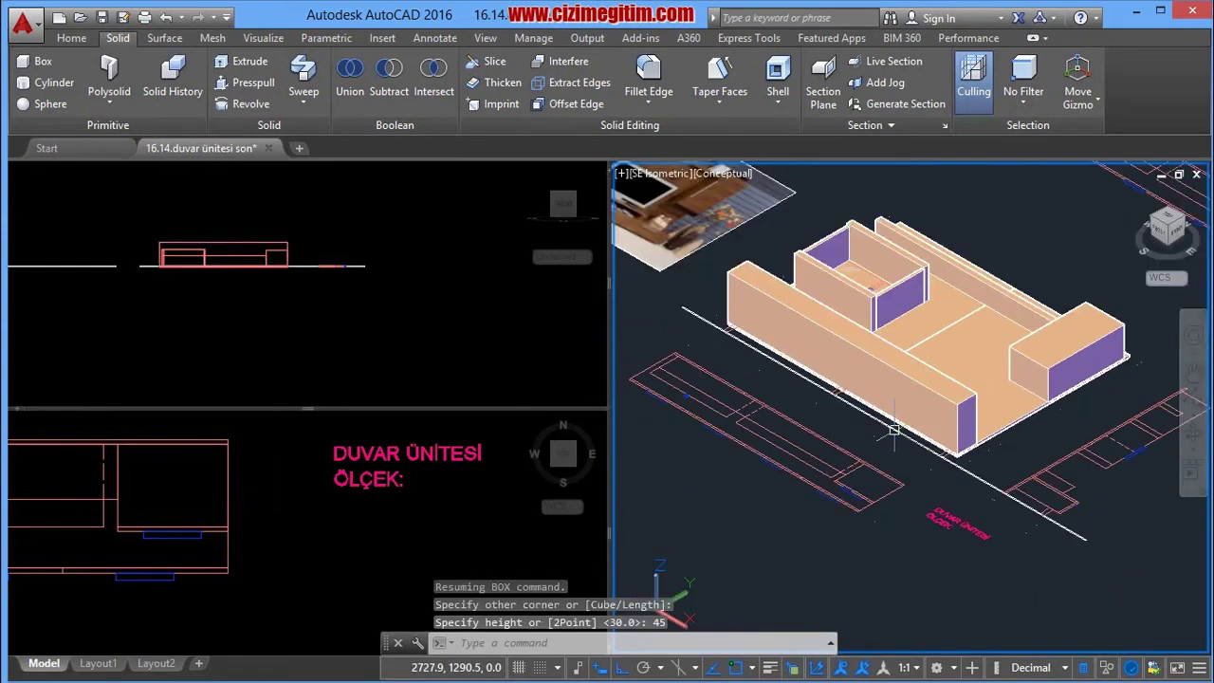
scroll(919, 397, "up", 1)
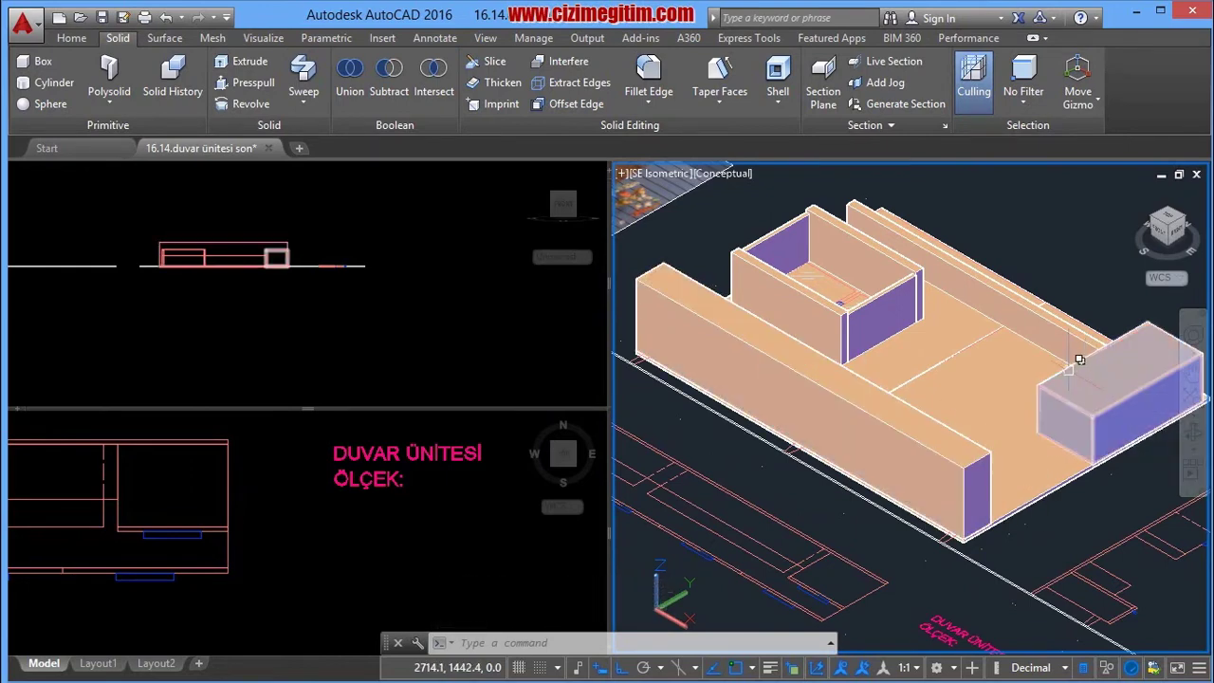
left_click(515, 469)
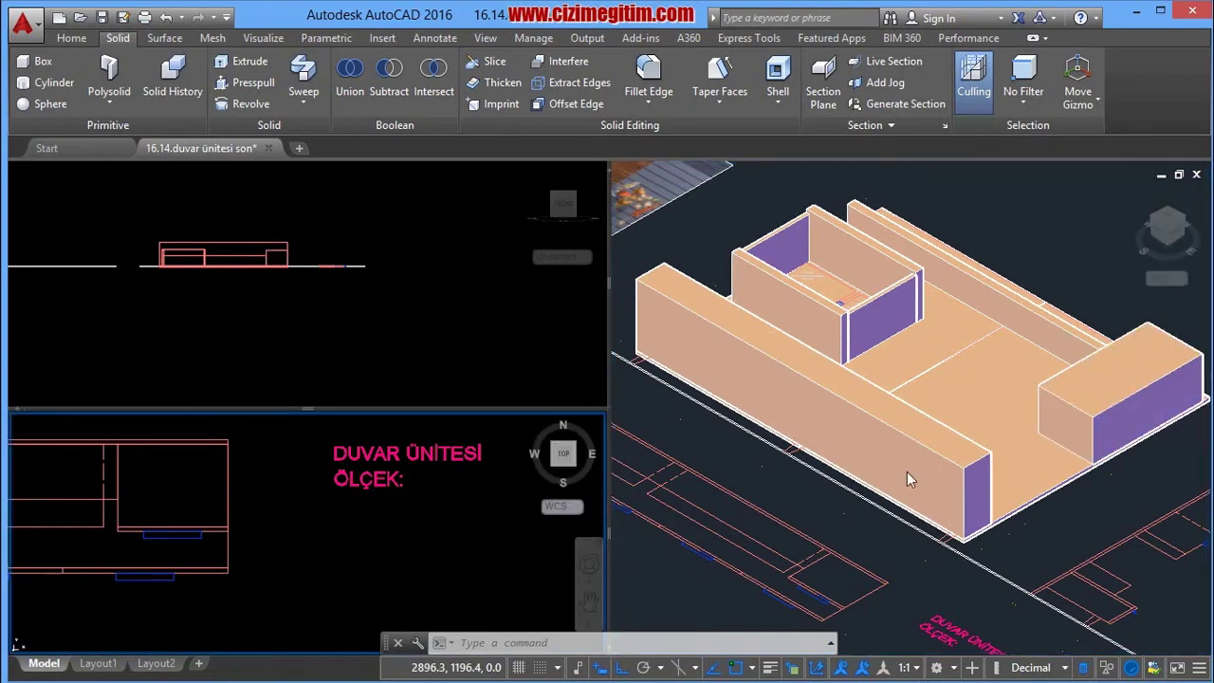
left_click(944, 455)
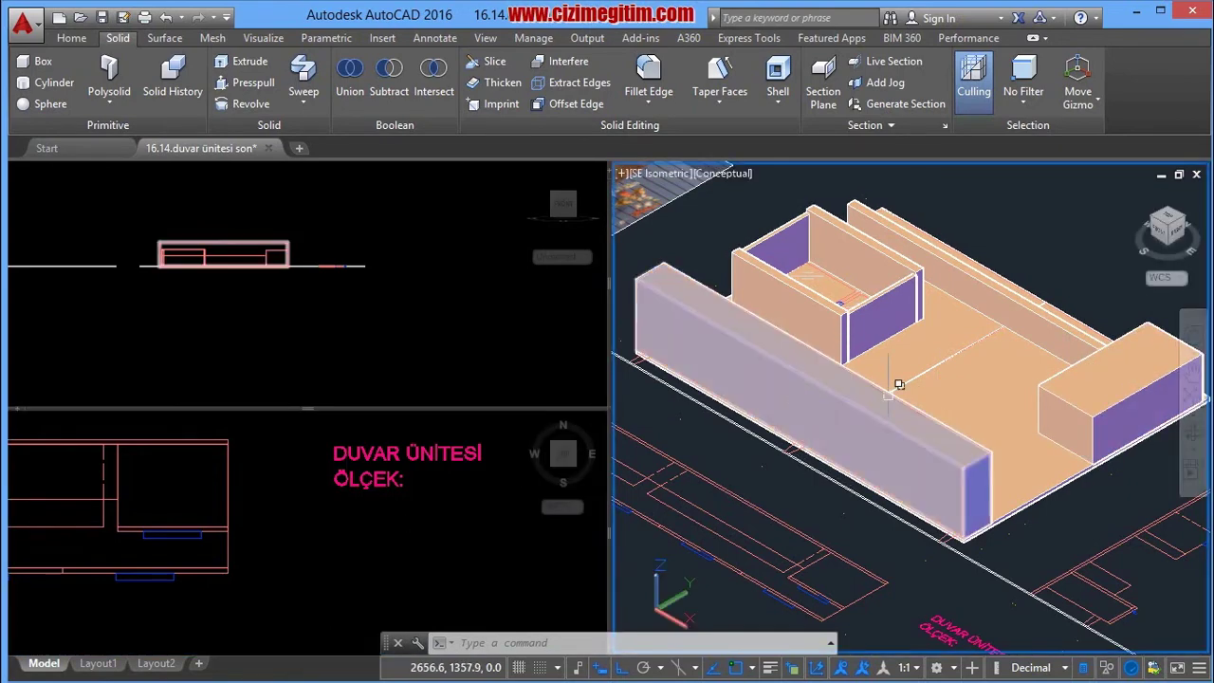
Step: Orbit the model toward the right-hand box and start the Shell solid edit
middle_click_drag(1001, 410, 878, 447, "shift")
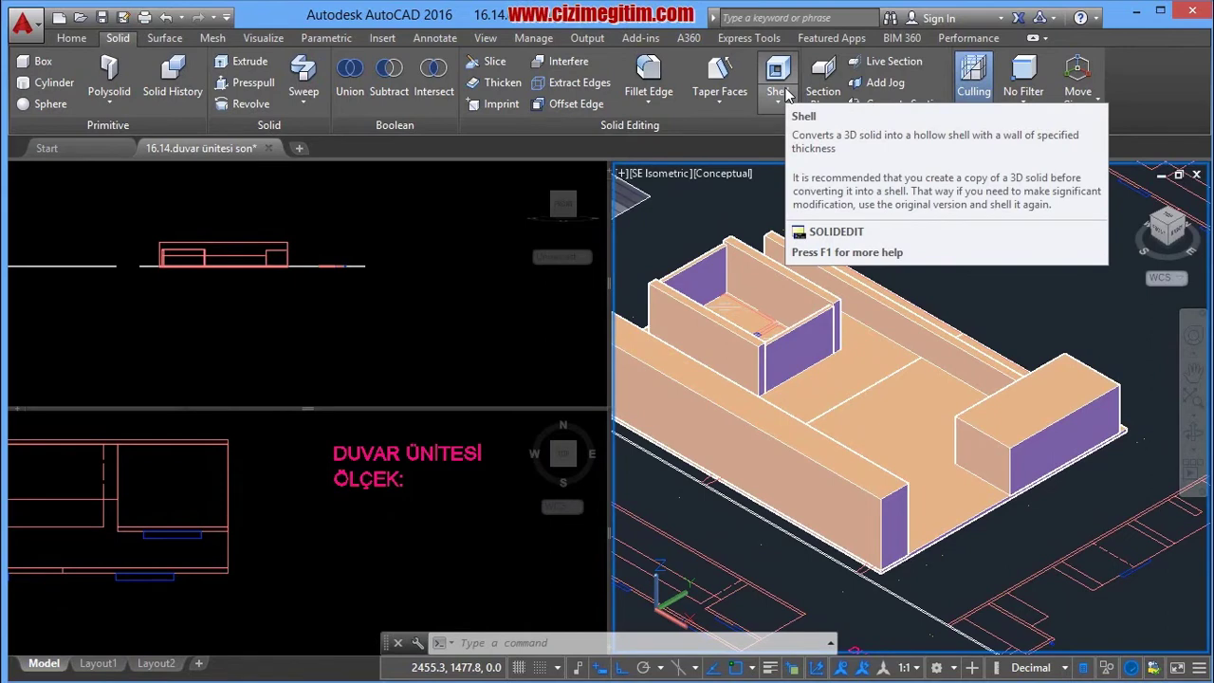
left_click(784, 91)
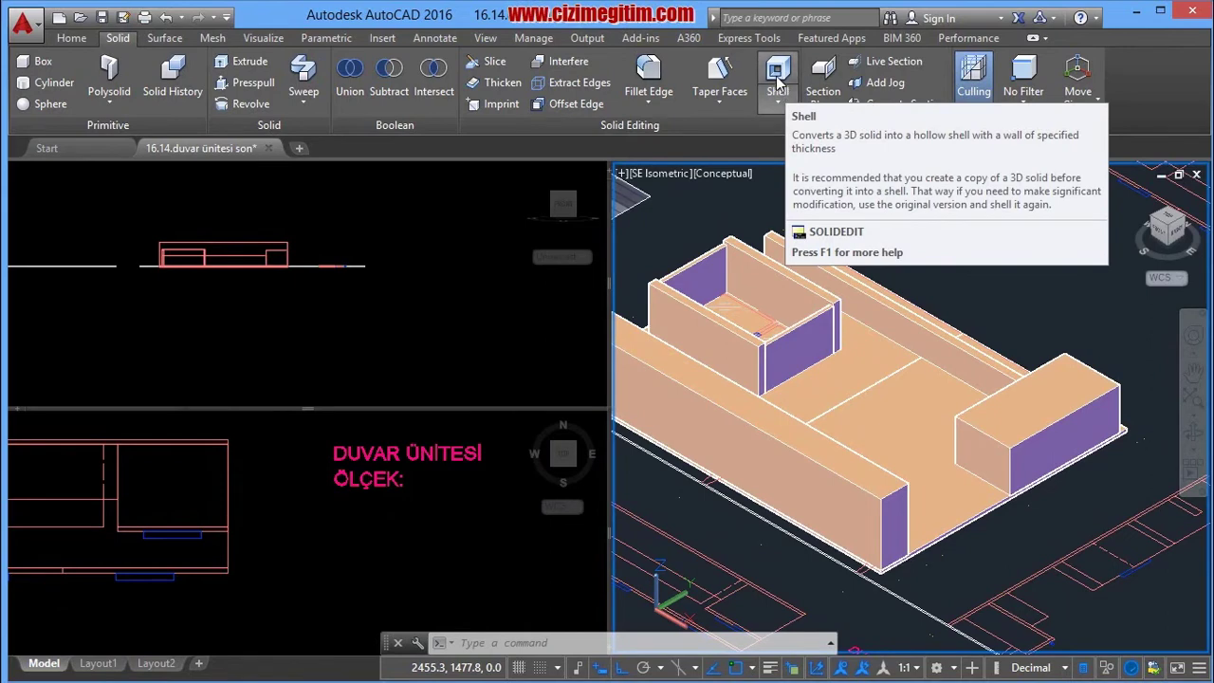
middle_click_drag(1167, 513, 1090, 534)
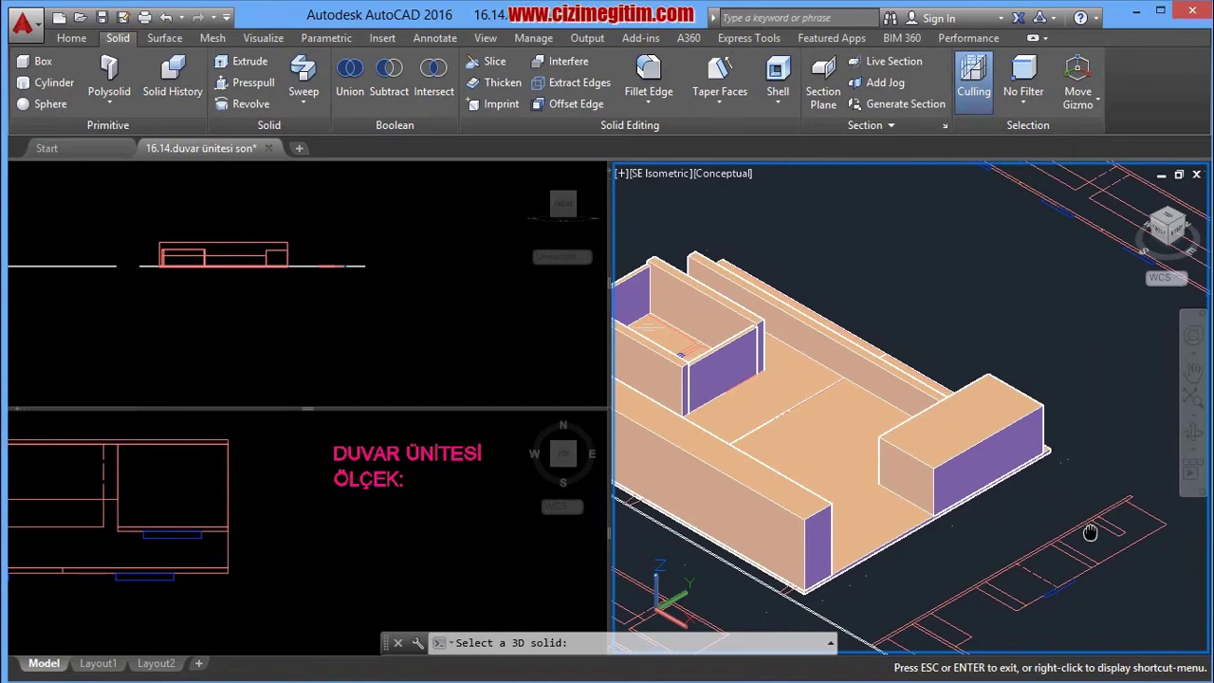
key("Escape")
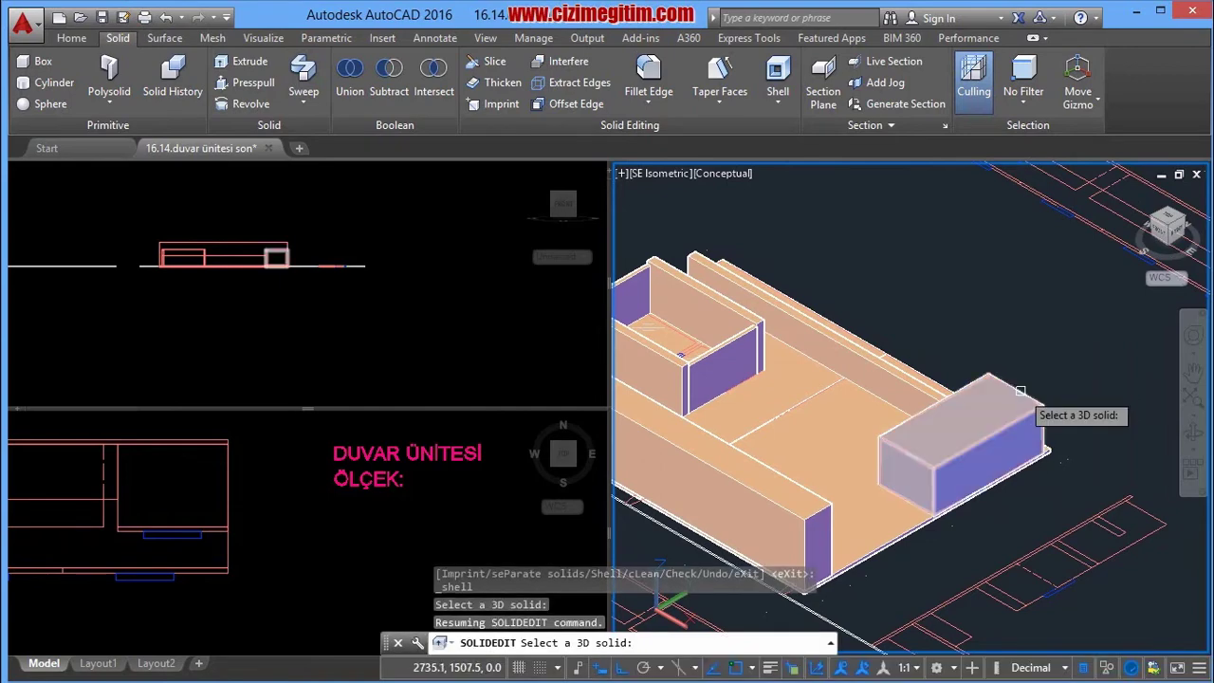
Step: Choose the right-hand 45-unit box for shelling and mark its top face for removal
left_click(1020, 390)
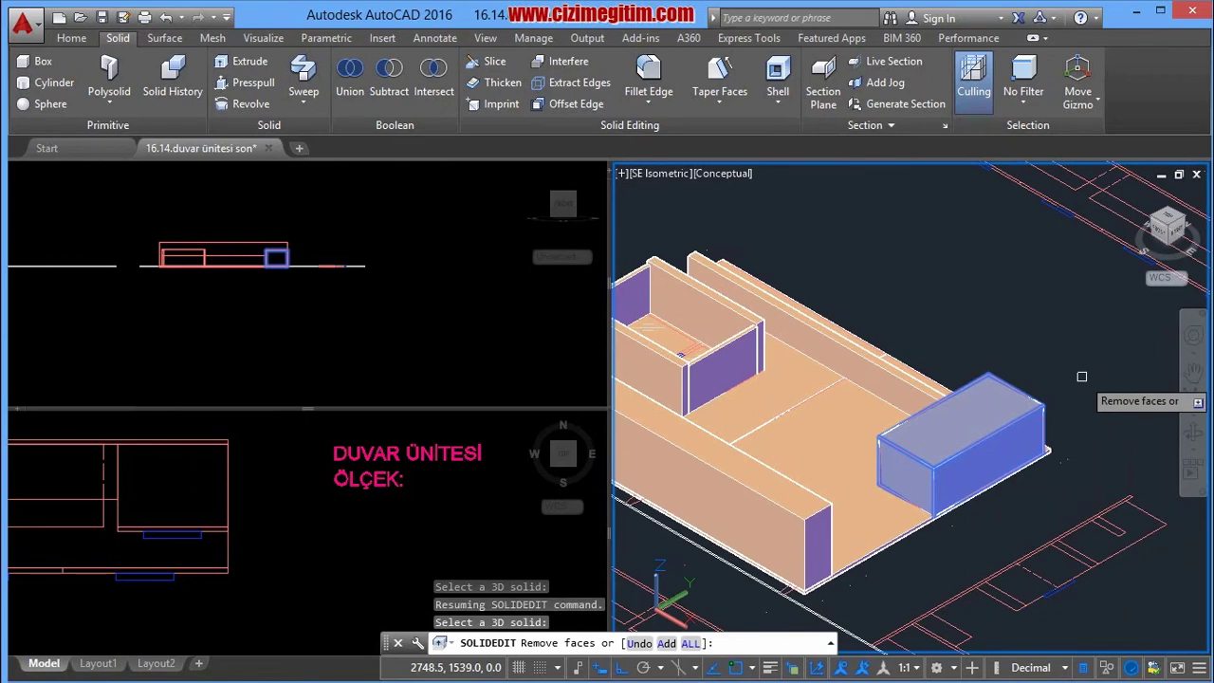
middle_click_drag(1088, 437, 1092, 466)
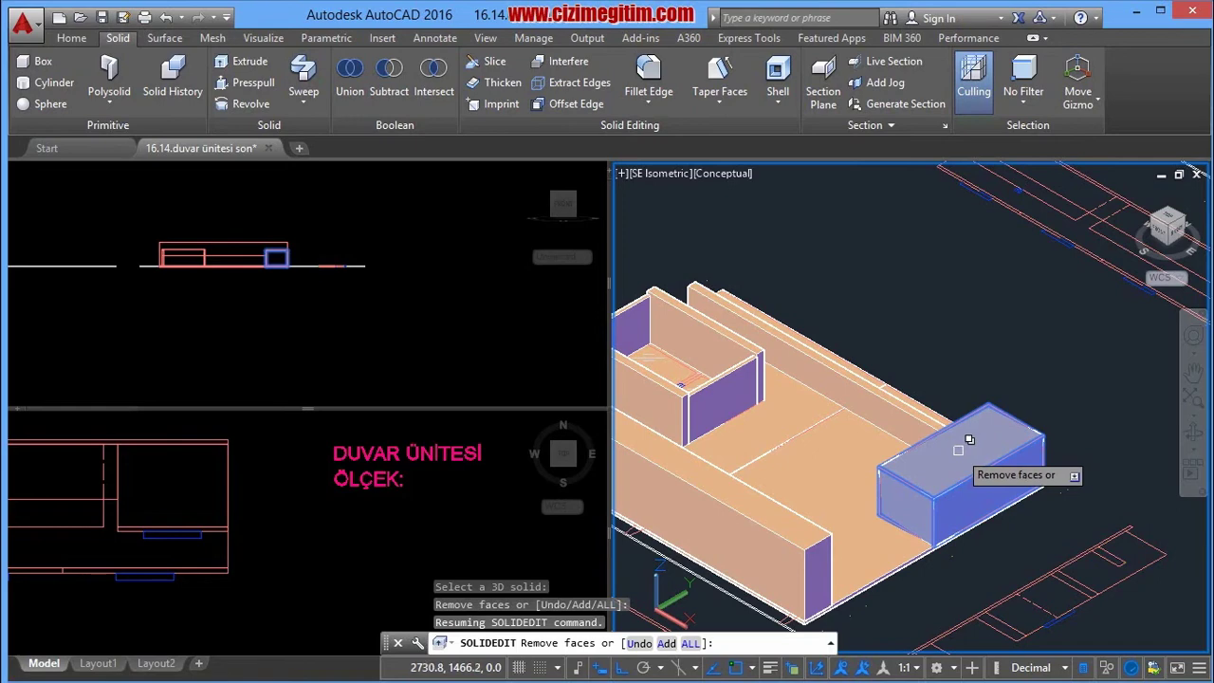
left_click(963, 440)
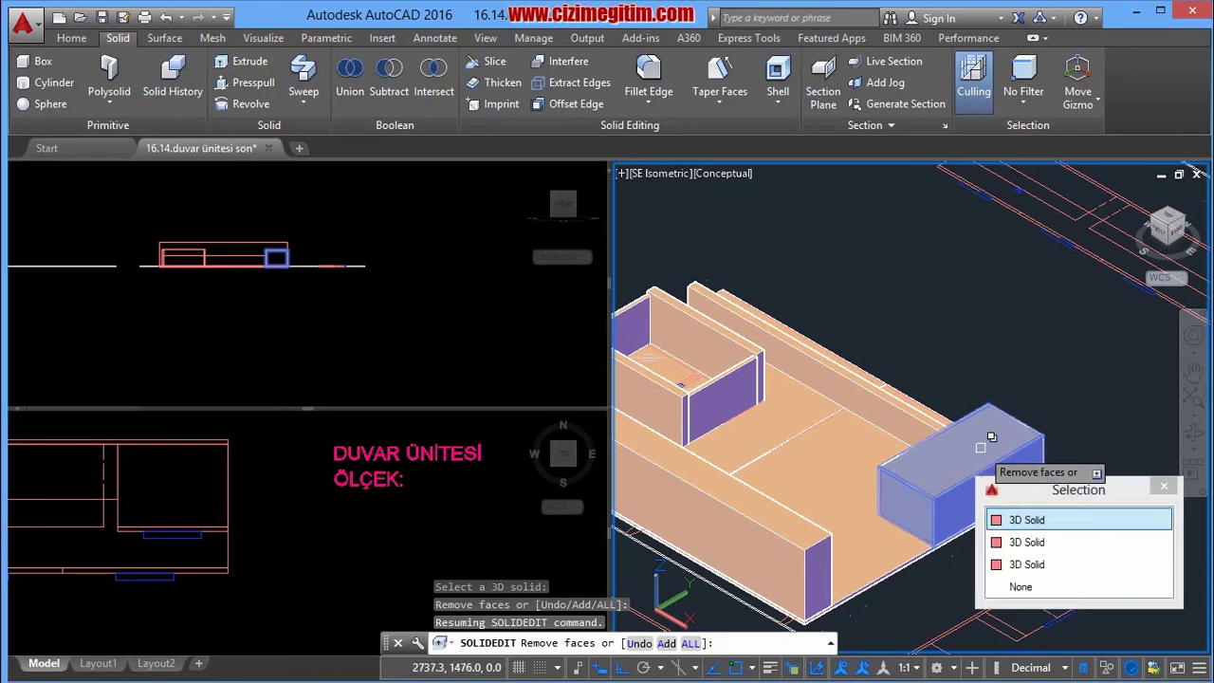
left_click(972, 434)
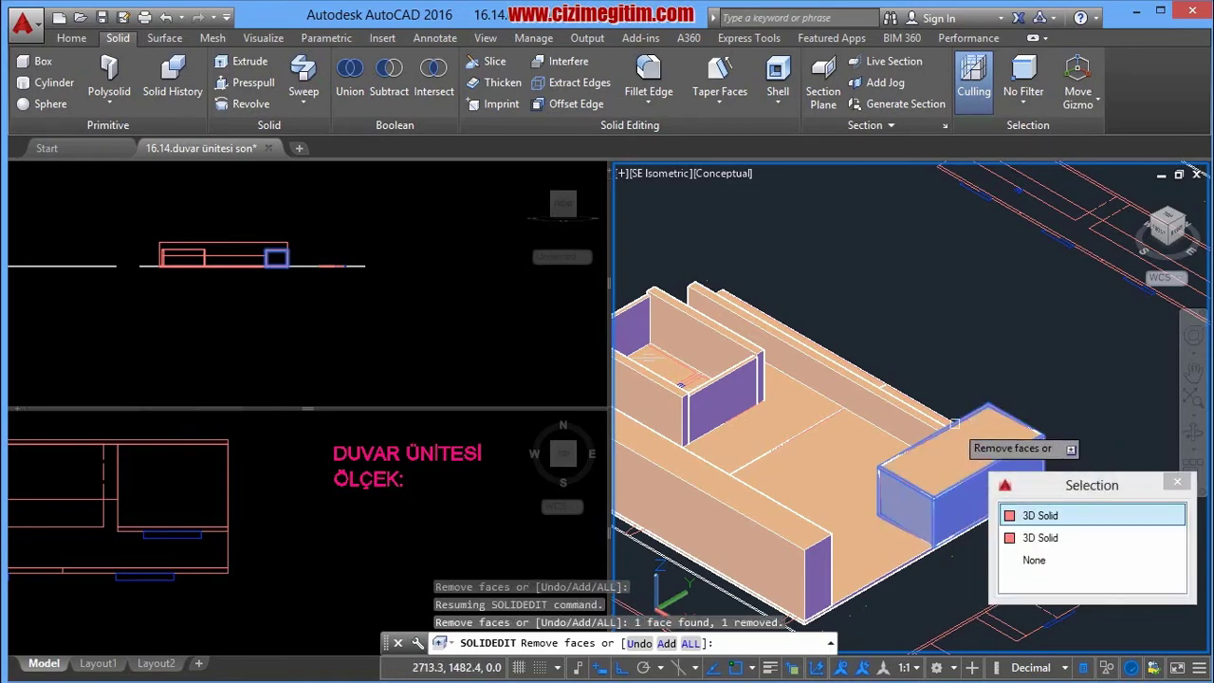
left_click(1034, 482)
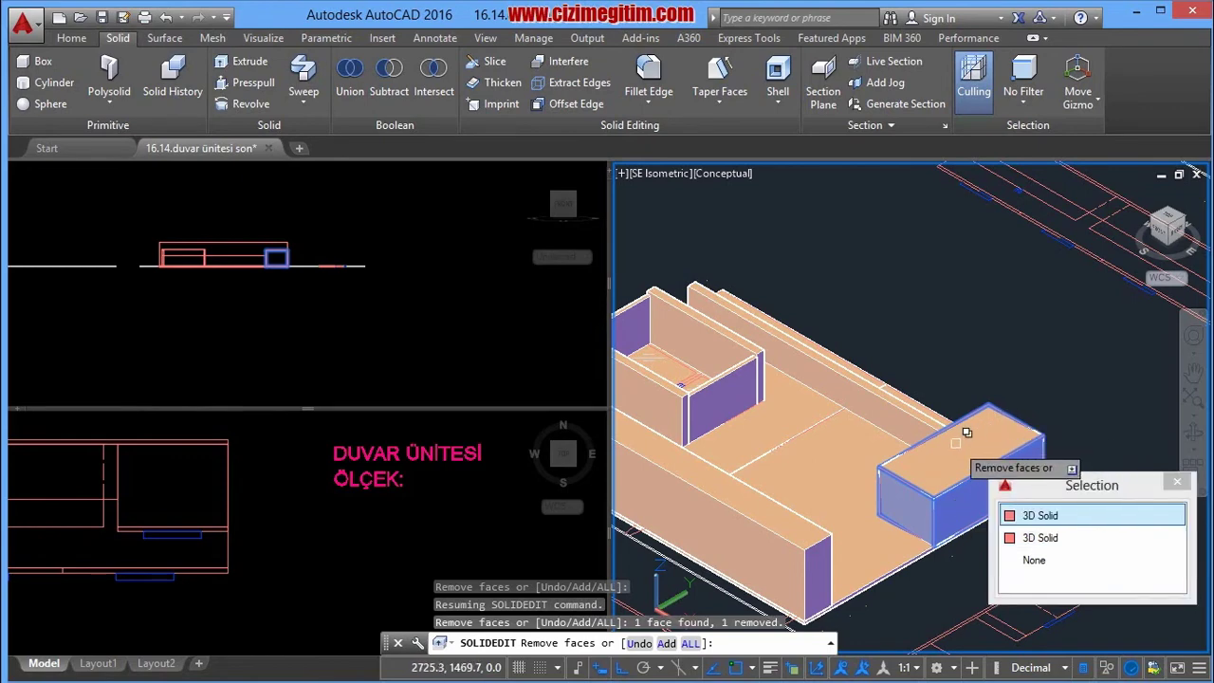
left_click(1018, 440)
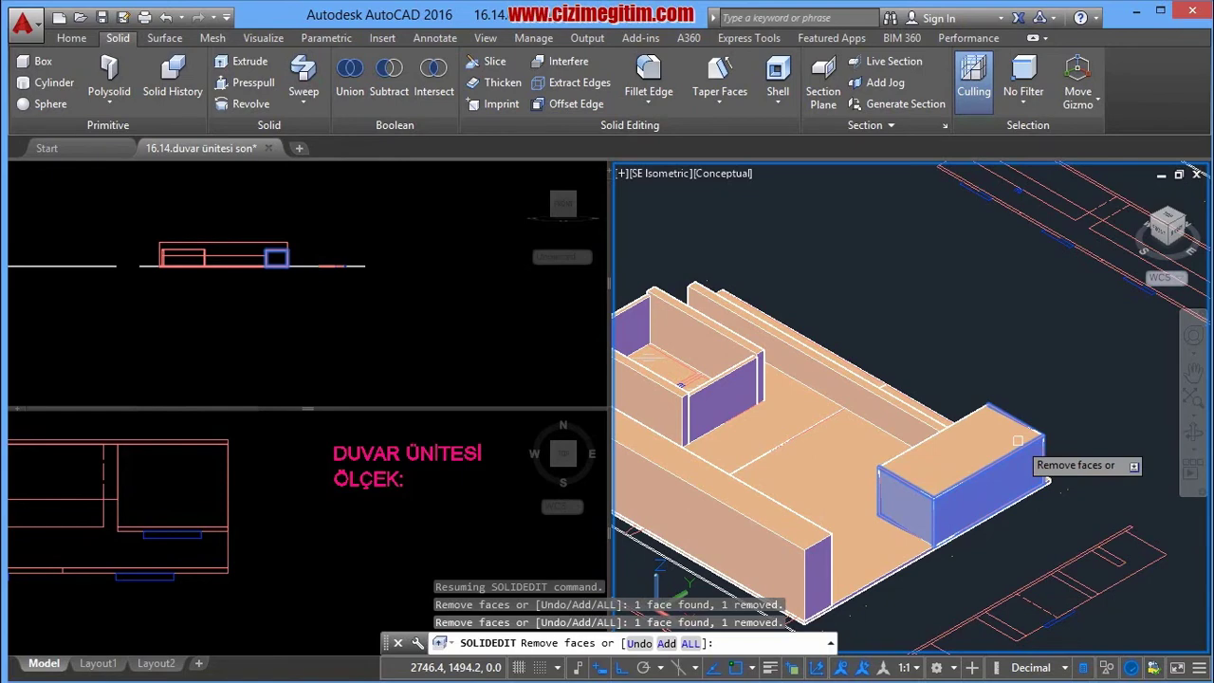
key("Return")
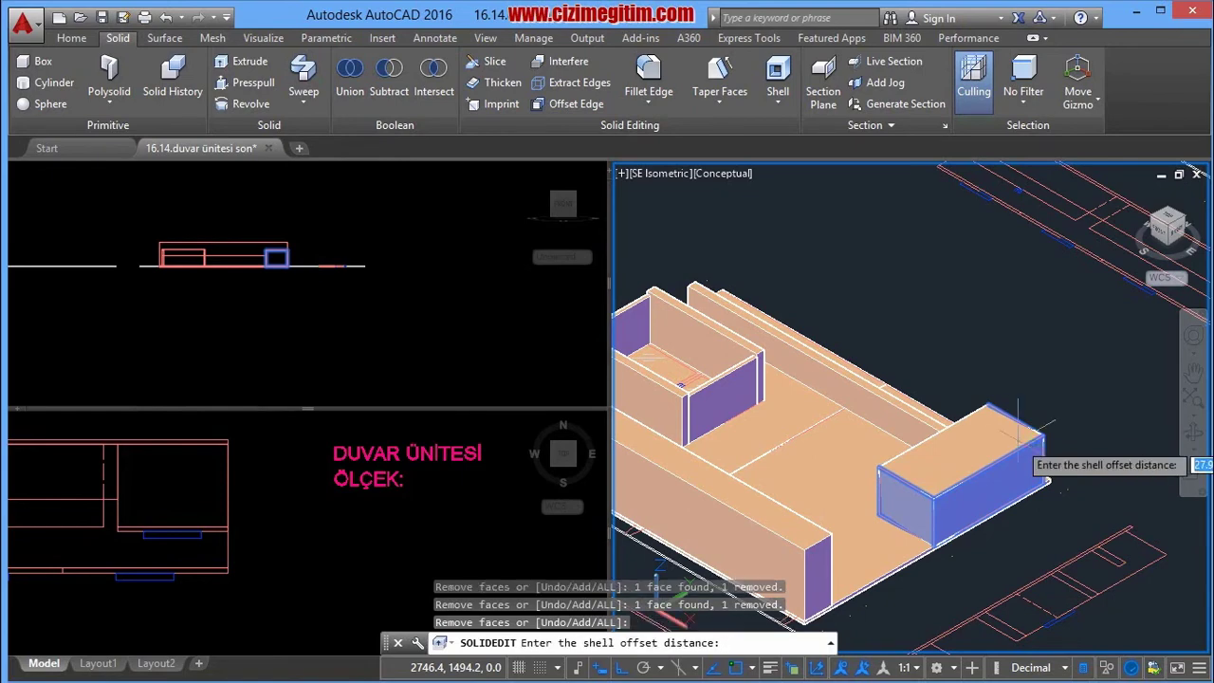
Step: Orbit the view, then cancel the pending shell thickness prompt
left_click(1192, 434)
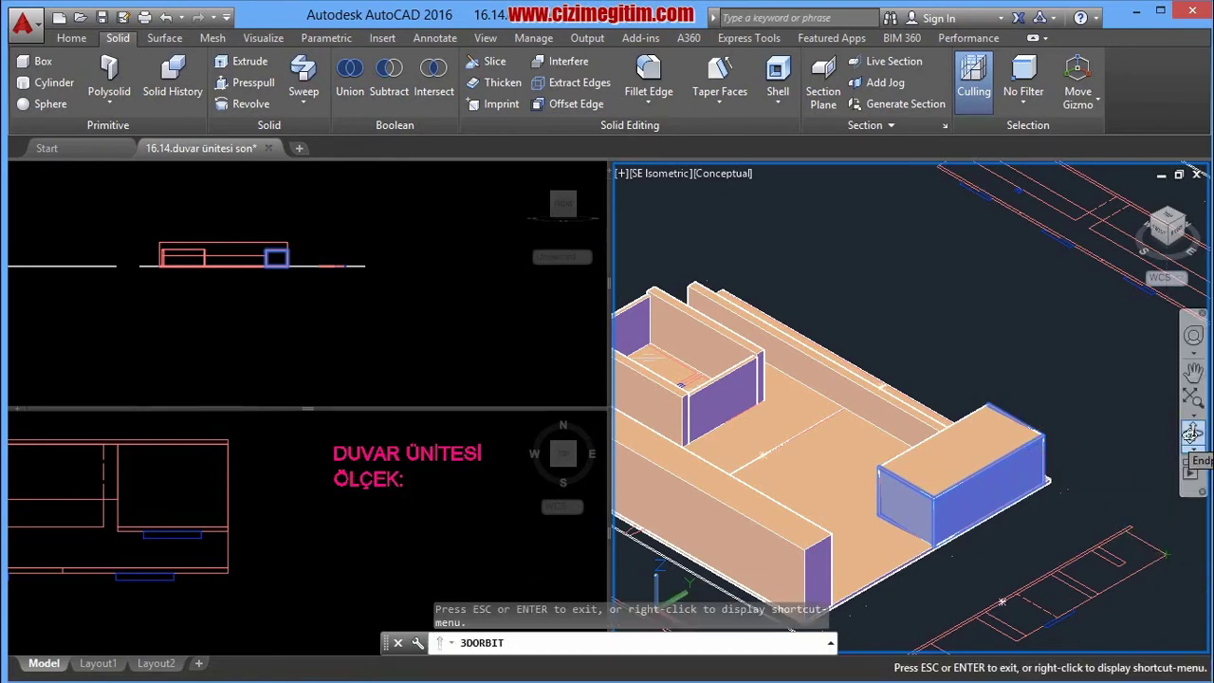
mouse_move(919, 452)
left_mouse_down()
mouse_move(967, 464)
mouse_move(925, 408)
left_mouse_up()
key("Escape")
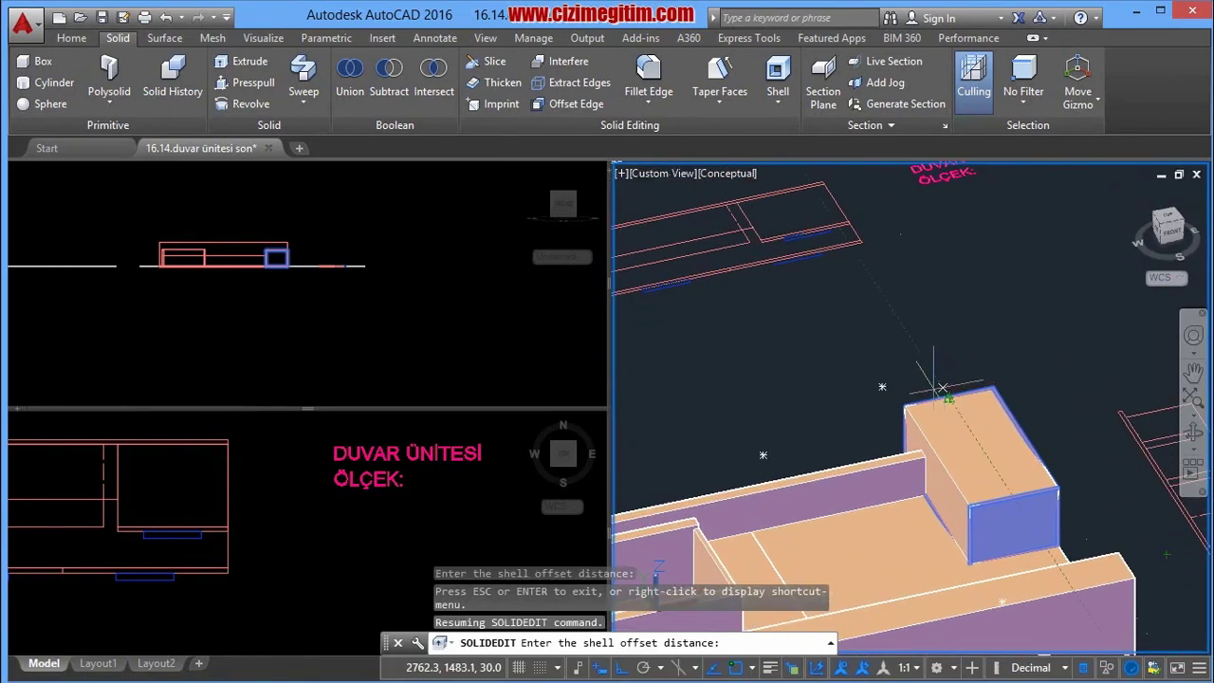
key("Escape")
Step: Restart Shell on the right-end box, removing only its top face, with Selection Cycling off
left_click(780, 74)
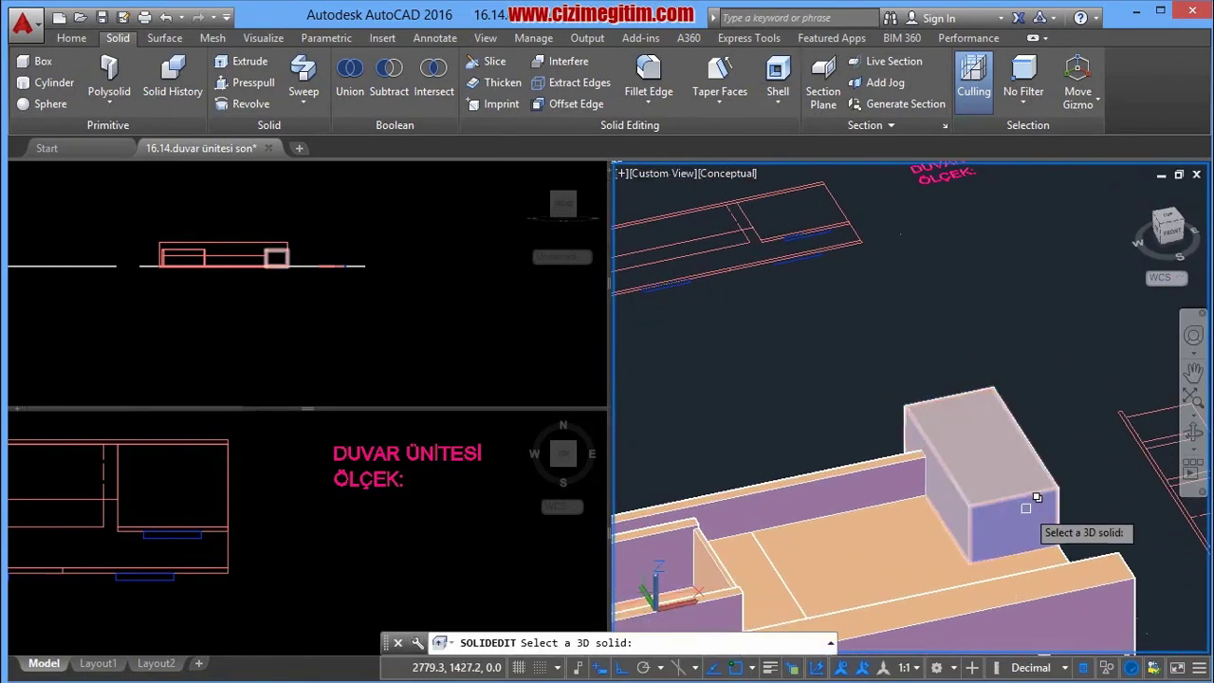
left_click(1025, 509)
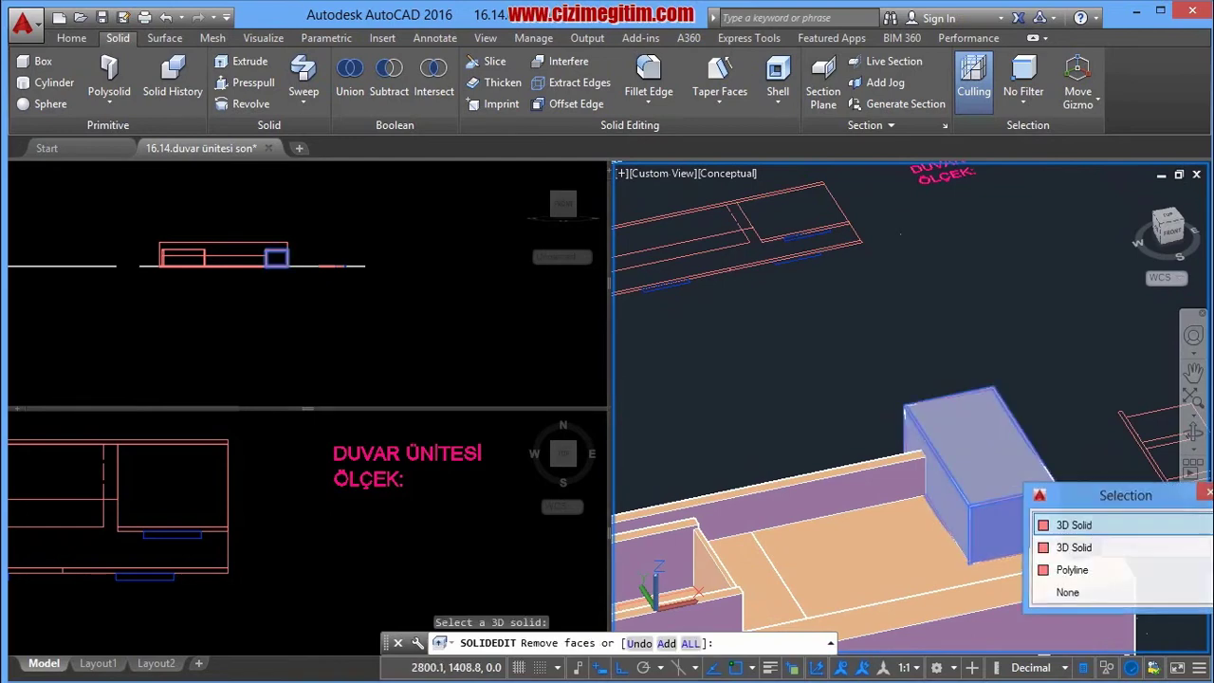
left_click(987, 423)
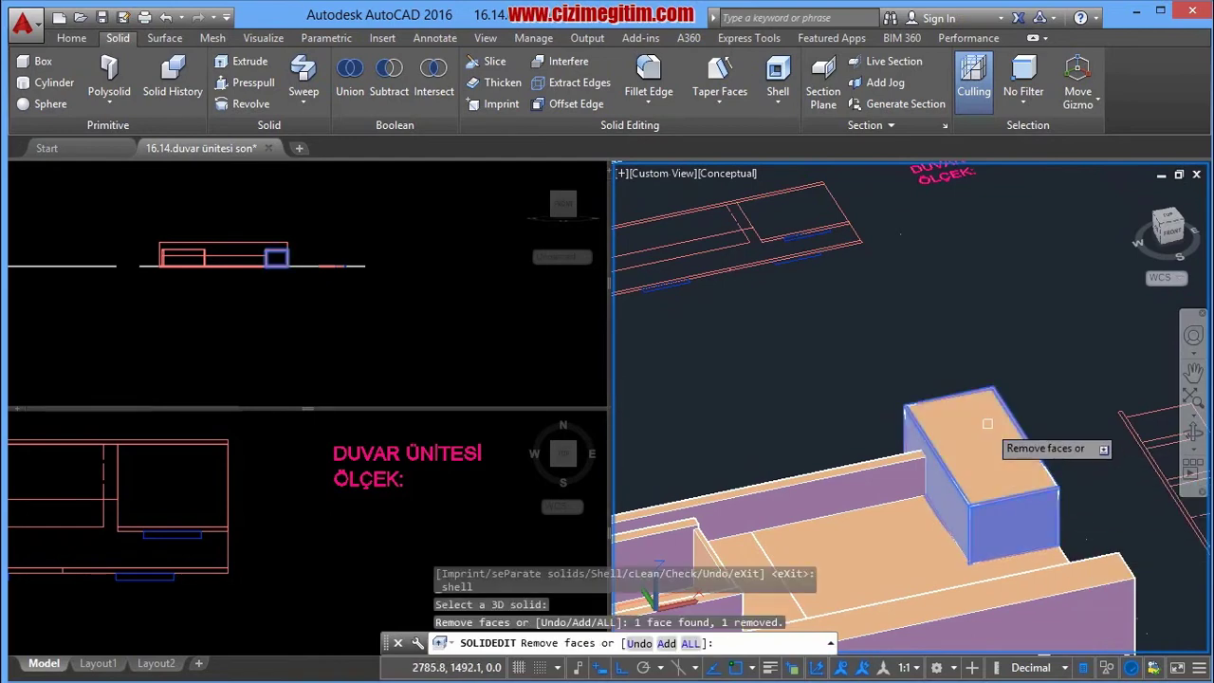
mouse_move(988, 423)
middle_mouse_down("shift")
mouse_move(903, 498)
mouse_move(844, 510)
mouse_move(1052, 608)
middle_mouse_up("shift")
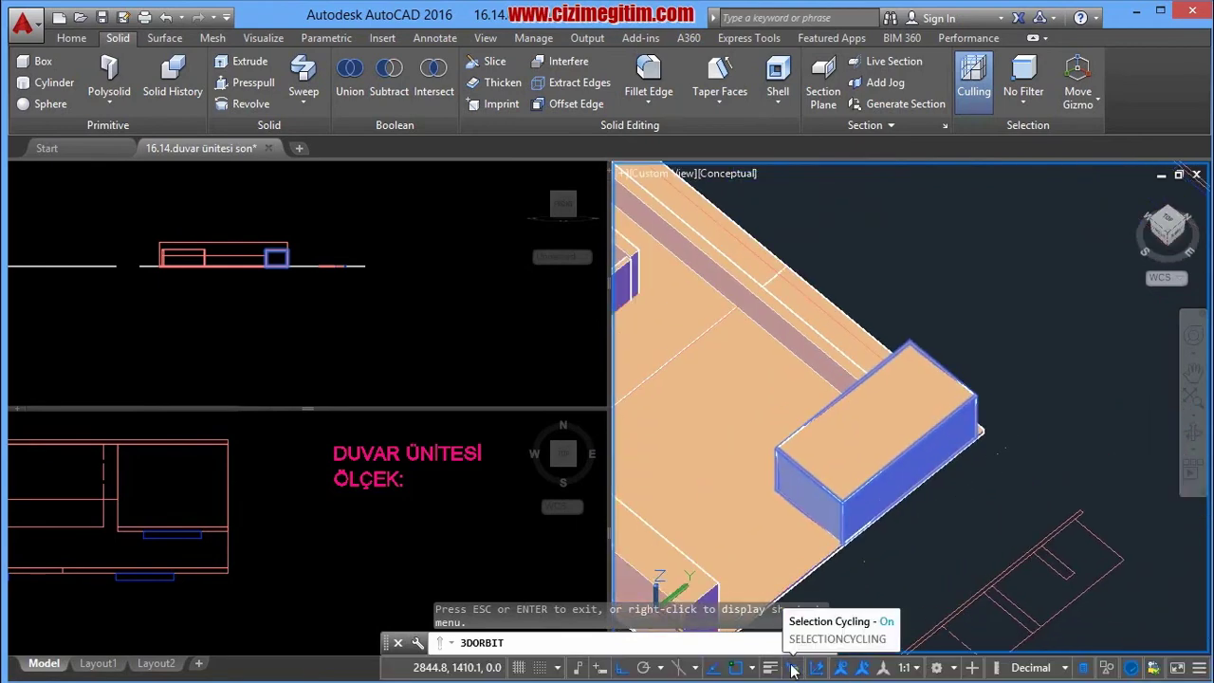
left_click(793, 670)
mouse_move(949, 535)
left_mouse_down()
mouse_move(902, 567)
mouse_move(1035, 548)
mouse_move(1003, 545)
mouse_move(905, 432)
left_mouse_up()
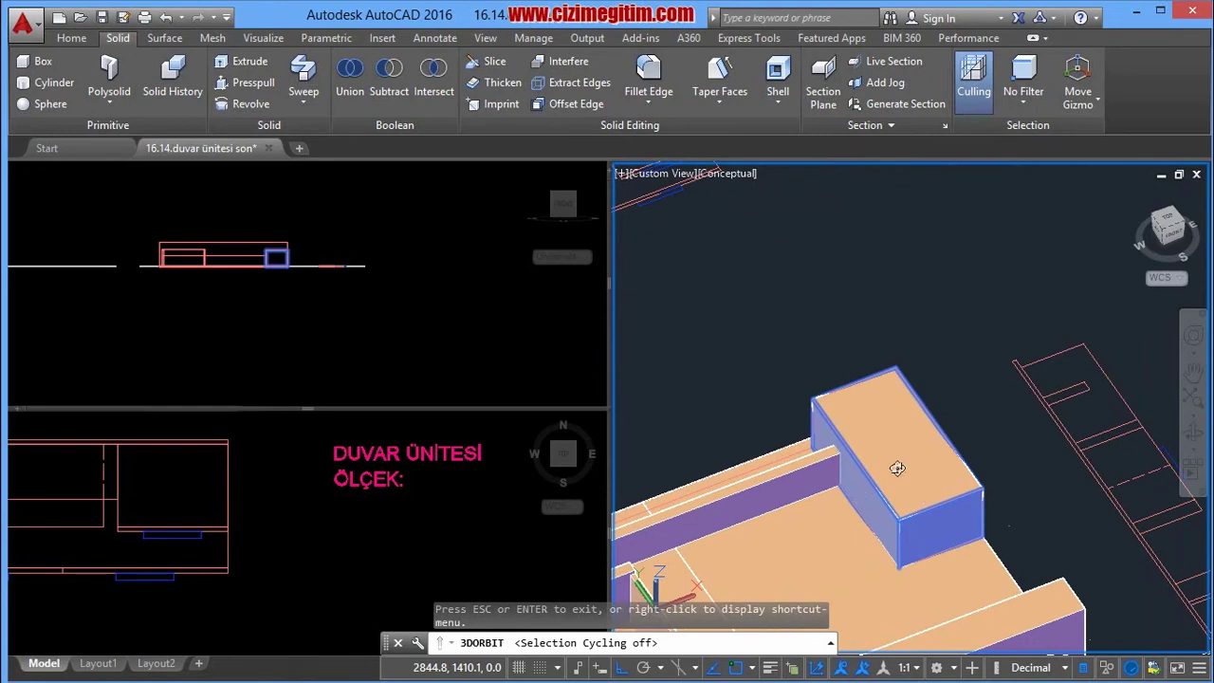
key("Escape")
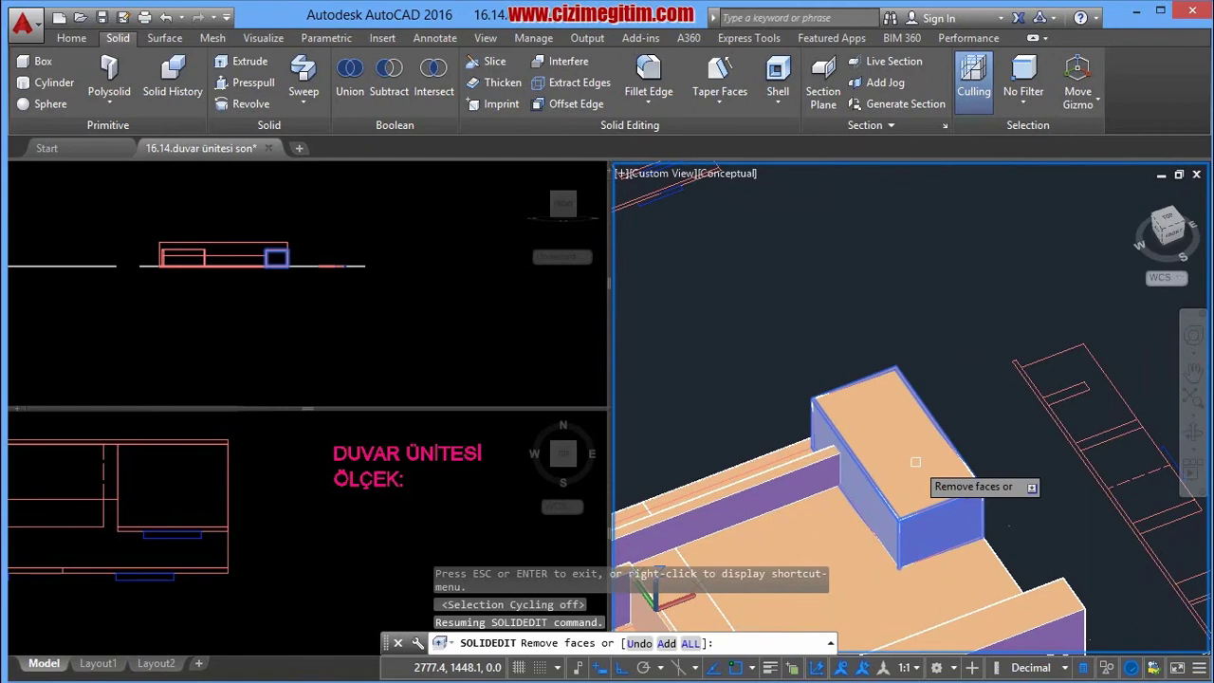
key("Return")
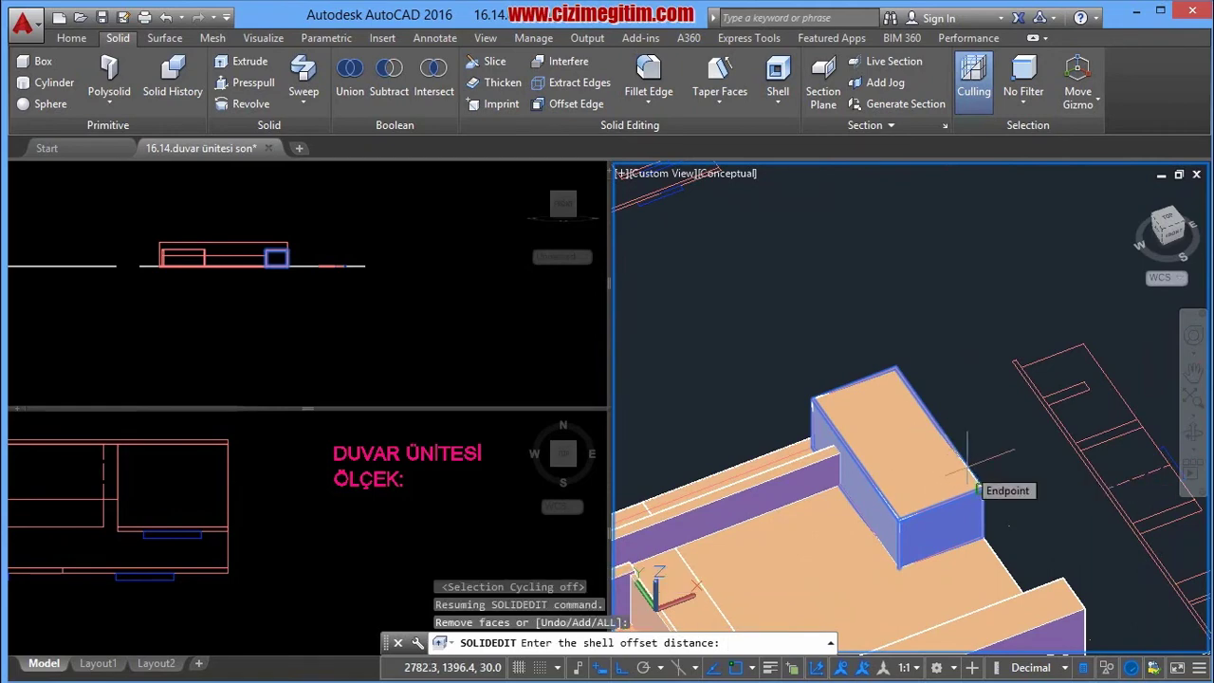
Step: Shell the right-end box with a 1-unit offset, exit SOLIDEDIT, and zoom out to the model
scroll(968, 465, "up", 2)
scroll(967, 465, "up", 2)
type("2")
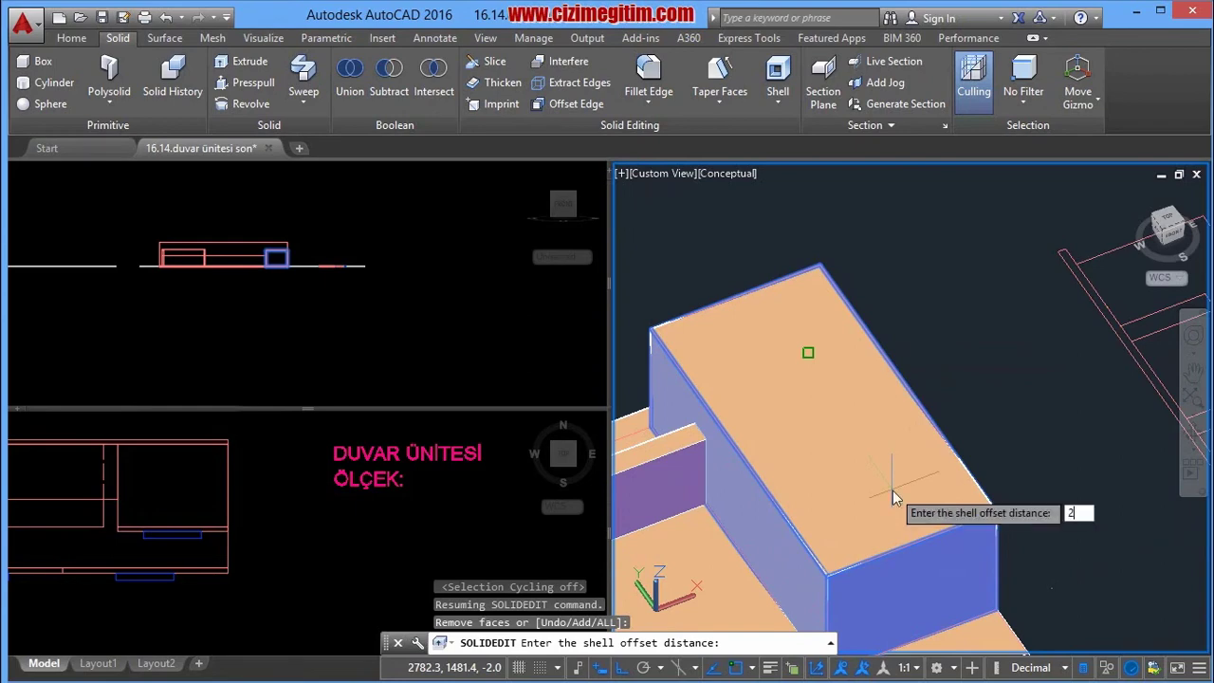
type("1")
key("Return")
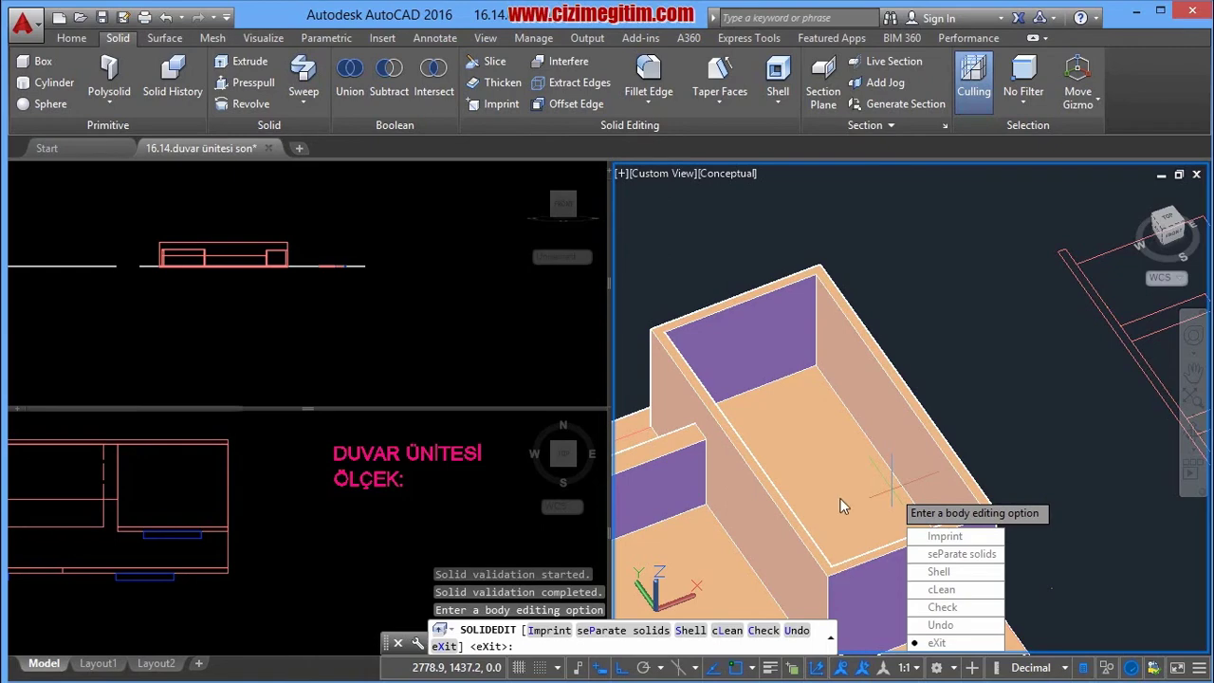
key("Return")
scroll(881, 481, "down", 3)
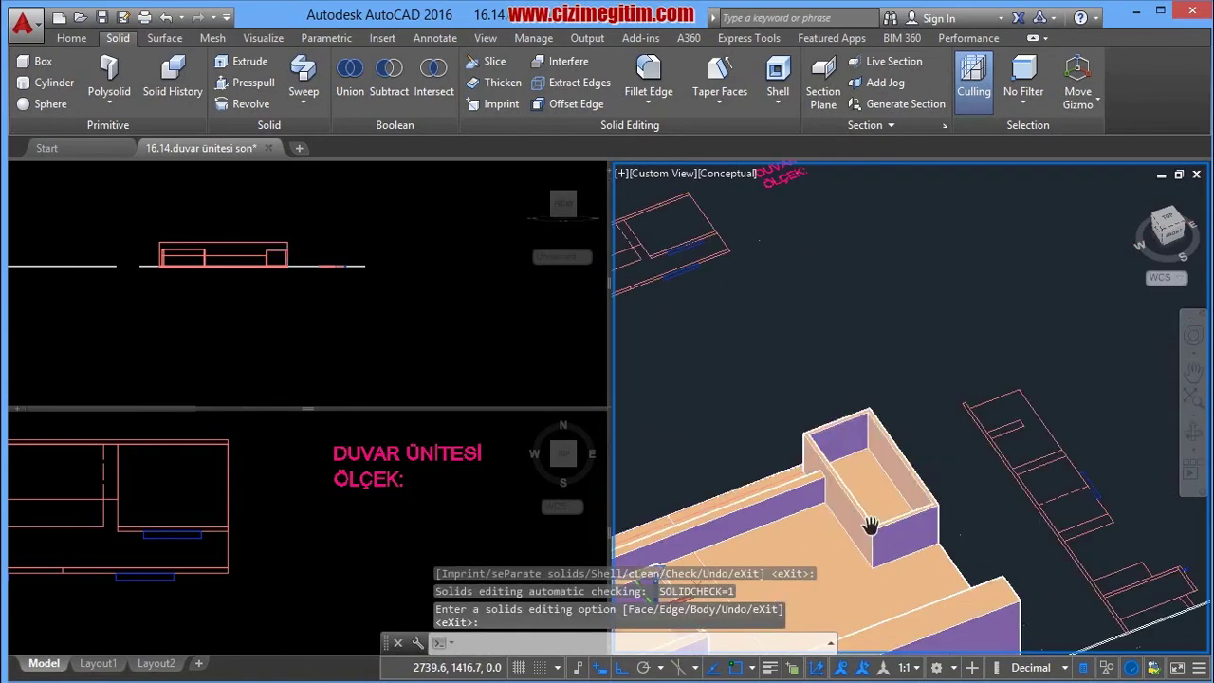
middle_click_drag(870, 524, 870, 373)
scroll(927, 485, "down", 2)
key("Return")
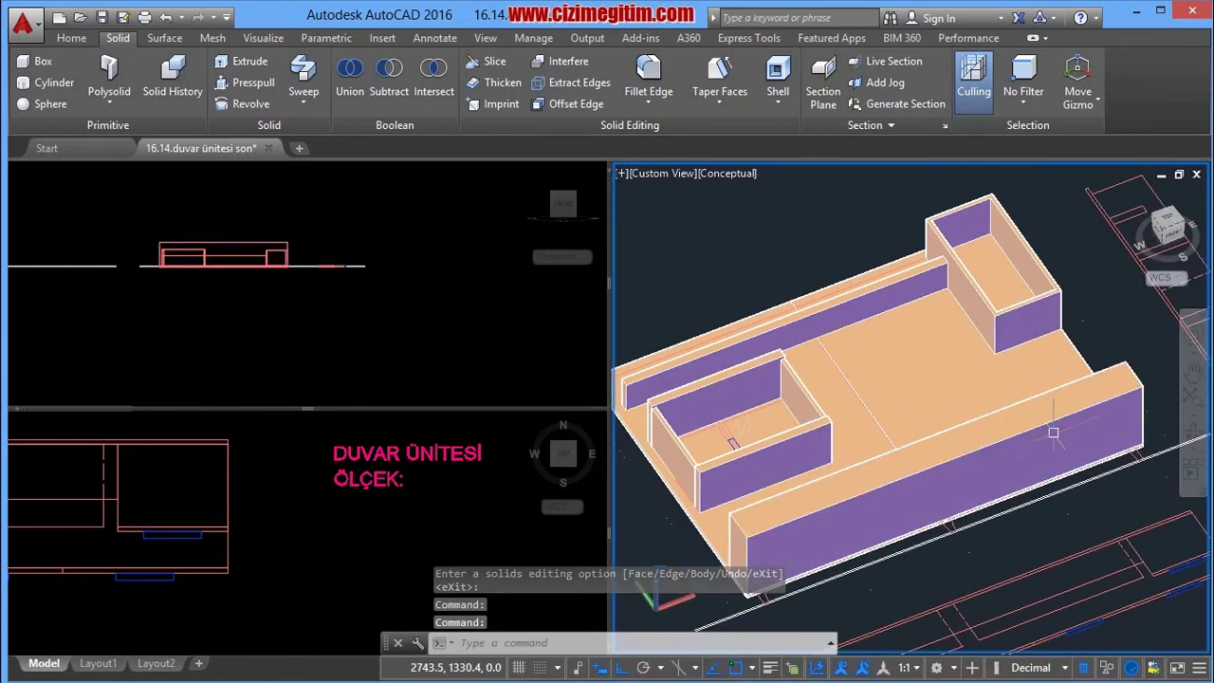
Step: Shell the long front wall panel with its top face removed and 2-unit walls
key("Return")
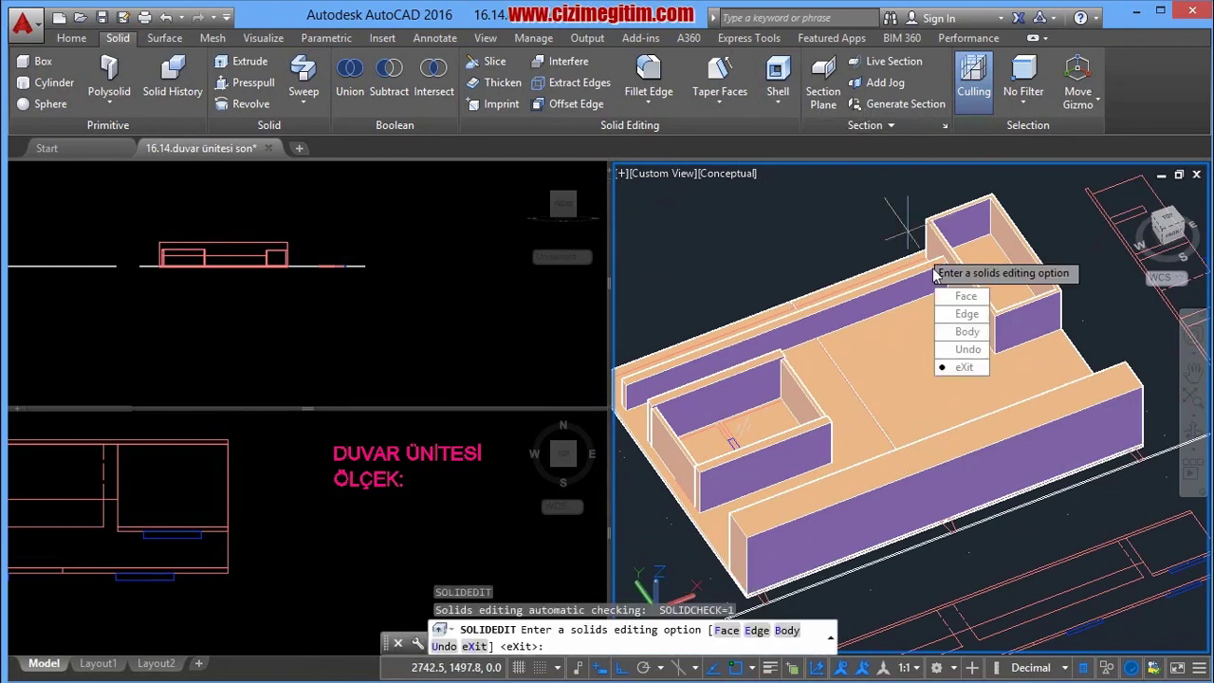
left_click(792, 110)
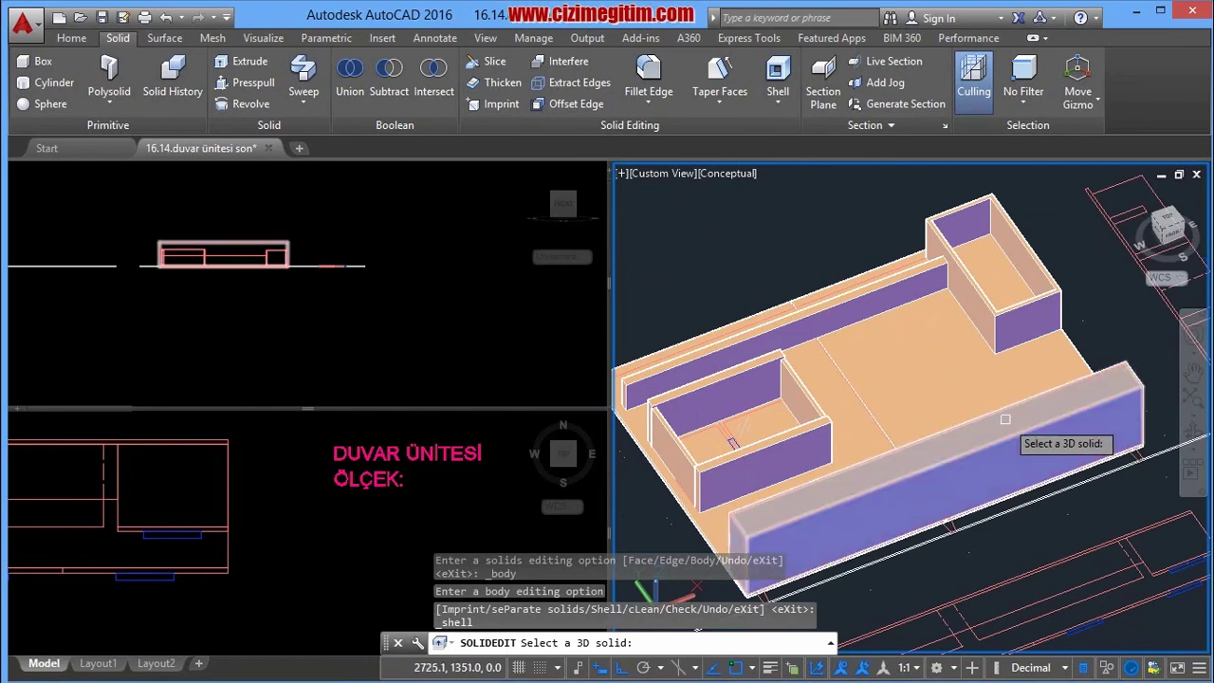
left_click(1005, 418)
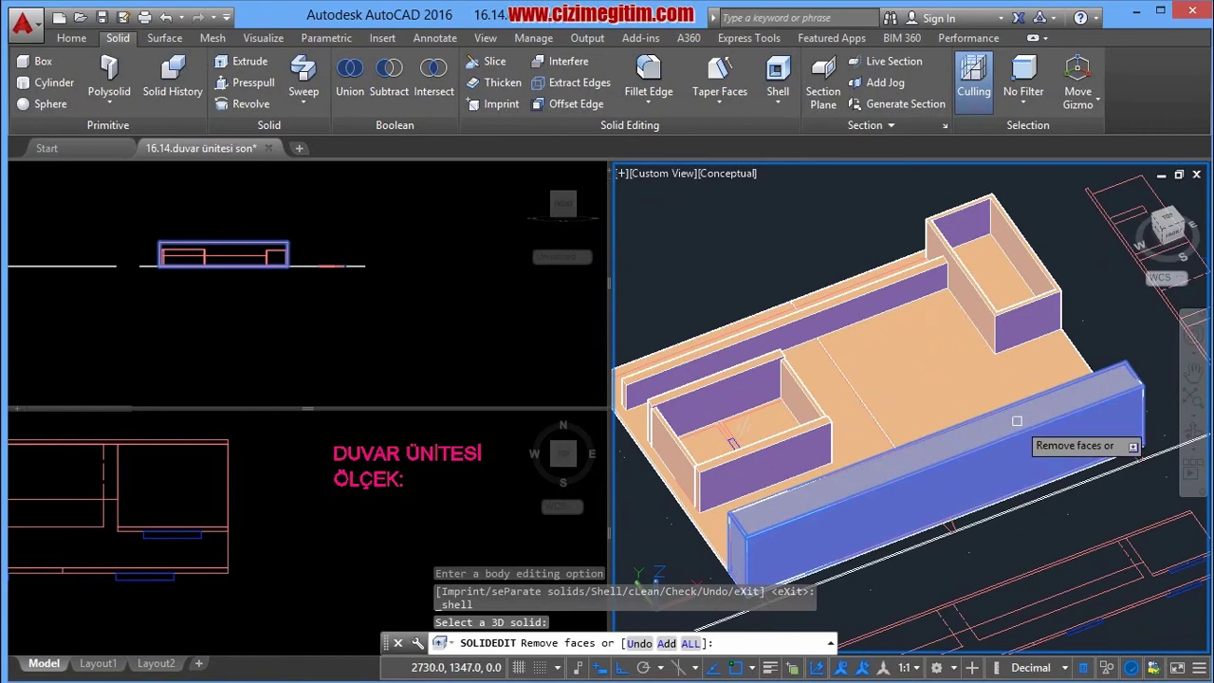
left_click(1017, 421)
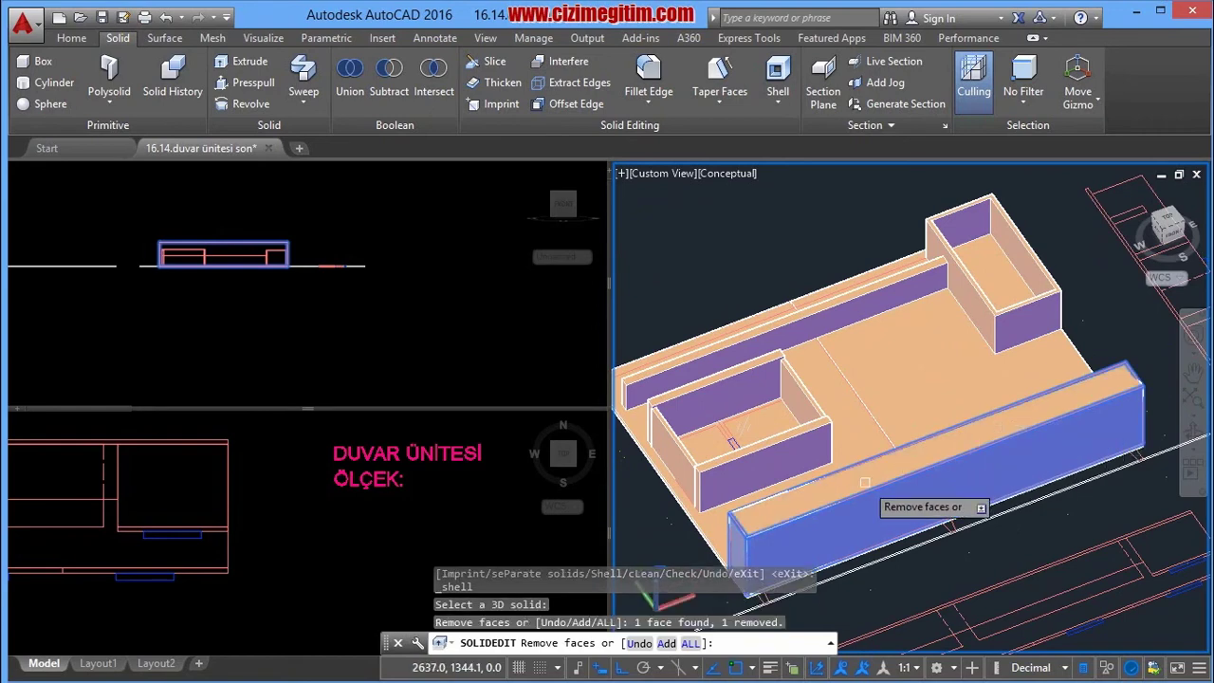
middle_click_drag(881, 488, 781, 480)
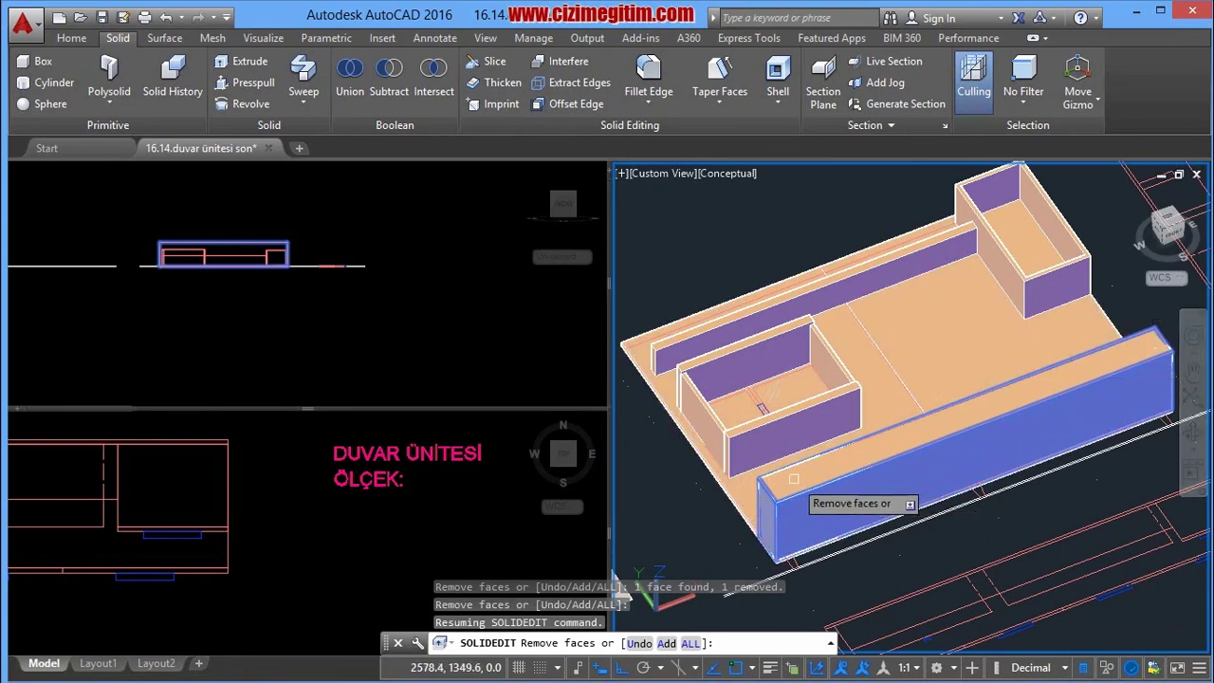
middle_click_drag(992, 448, 982, 452)
key("Return")
type("2")
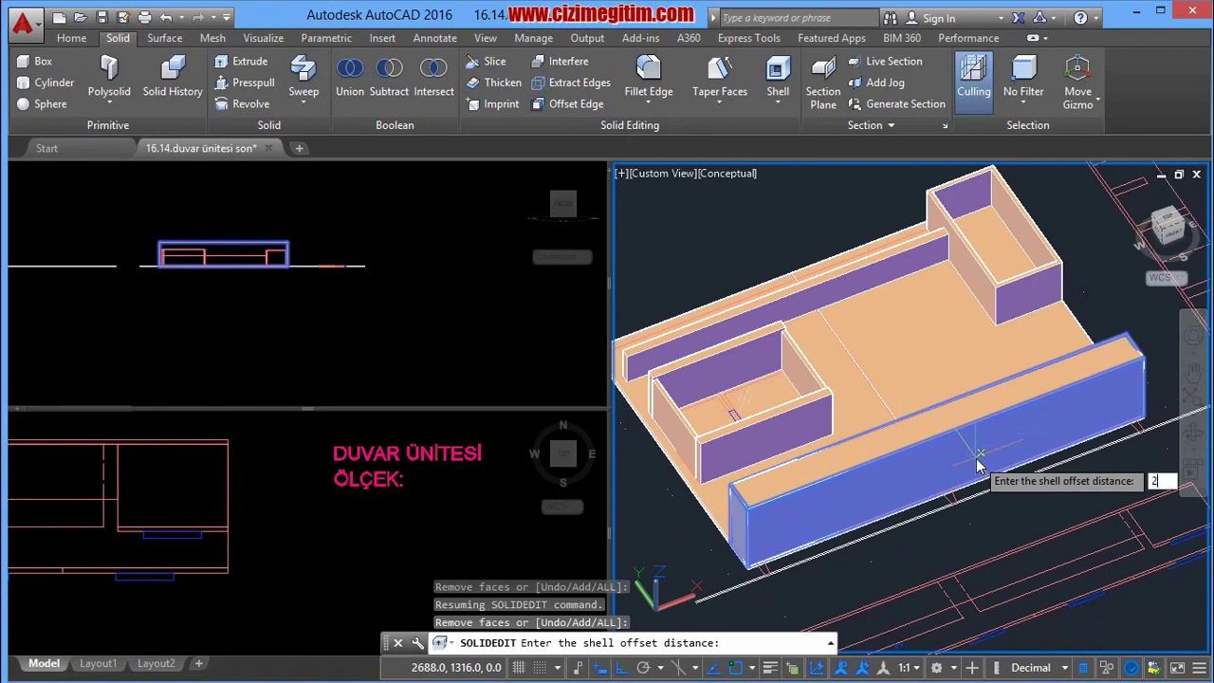
key("Return")
key("Return")
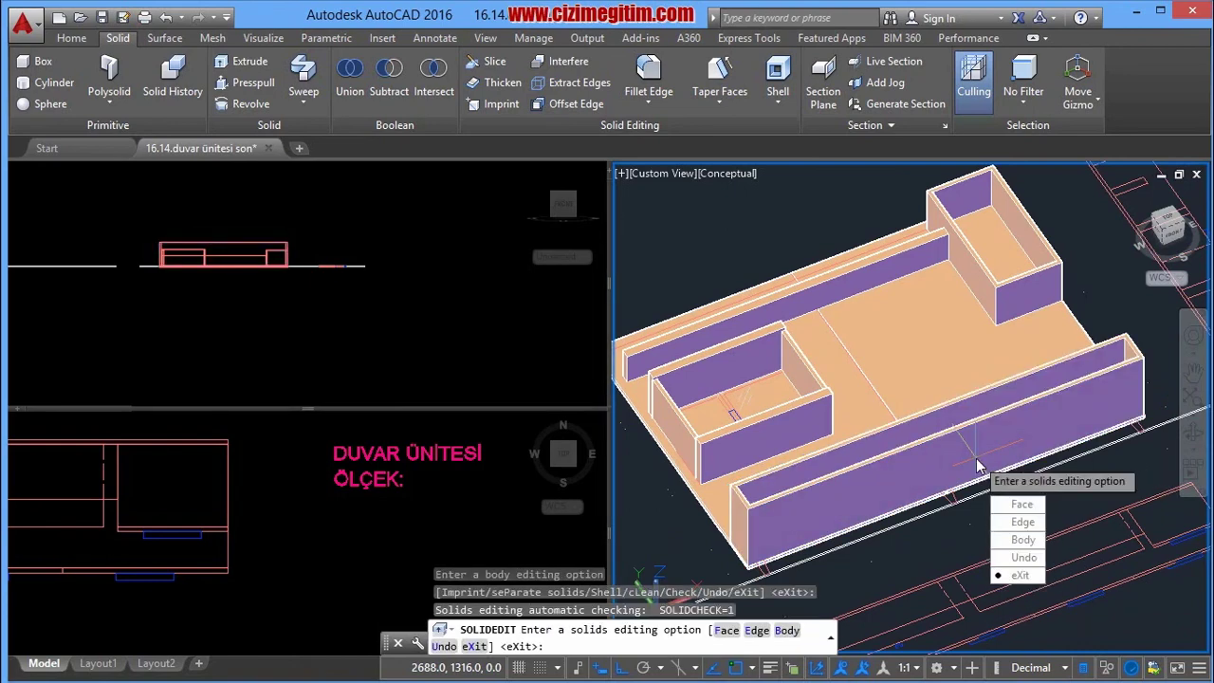
key("Return")
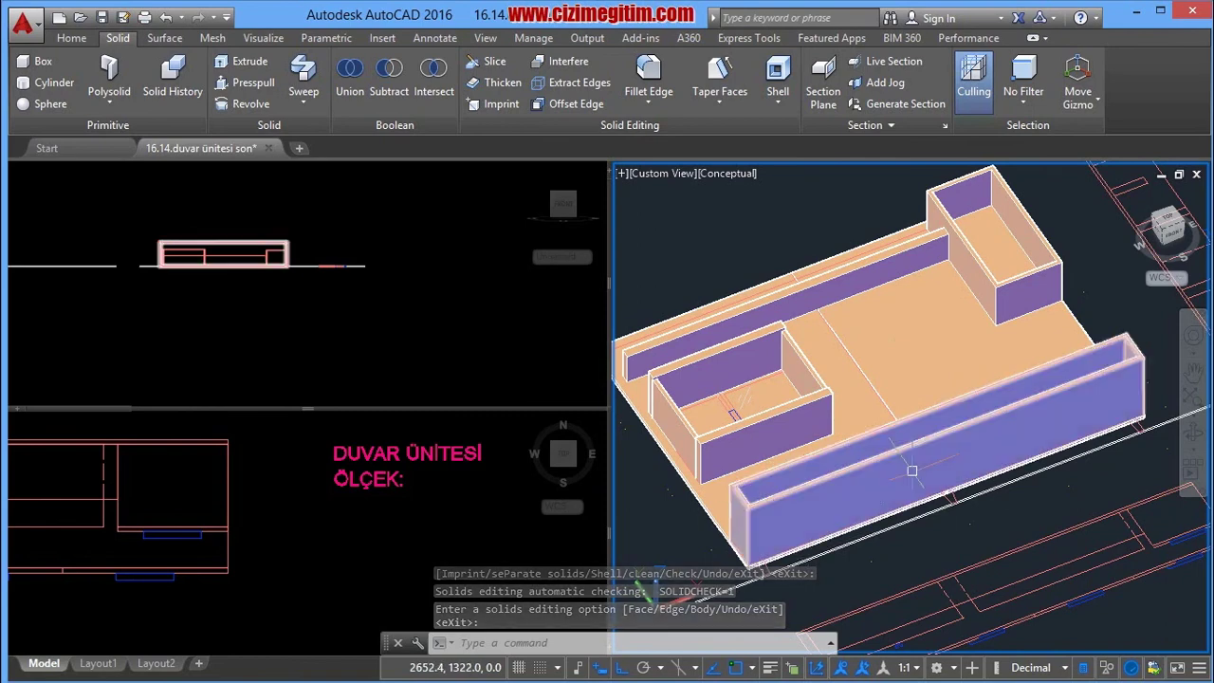
left_click(1063, 419)
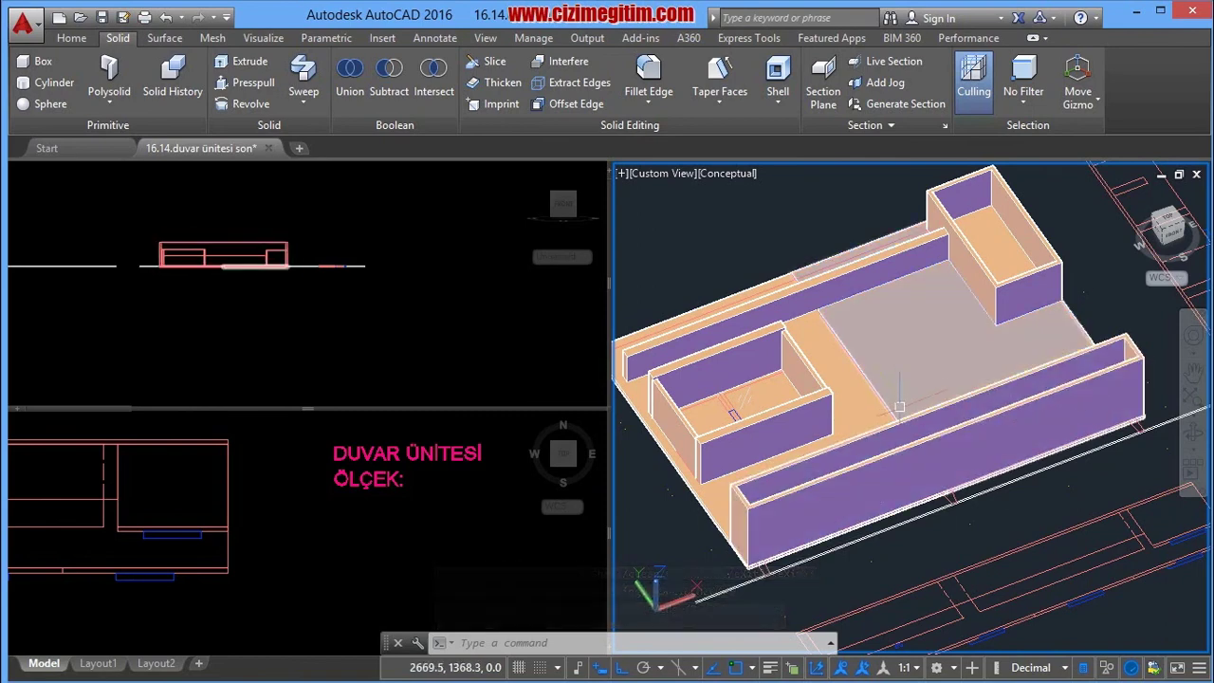